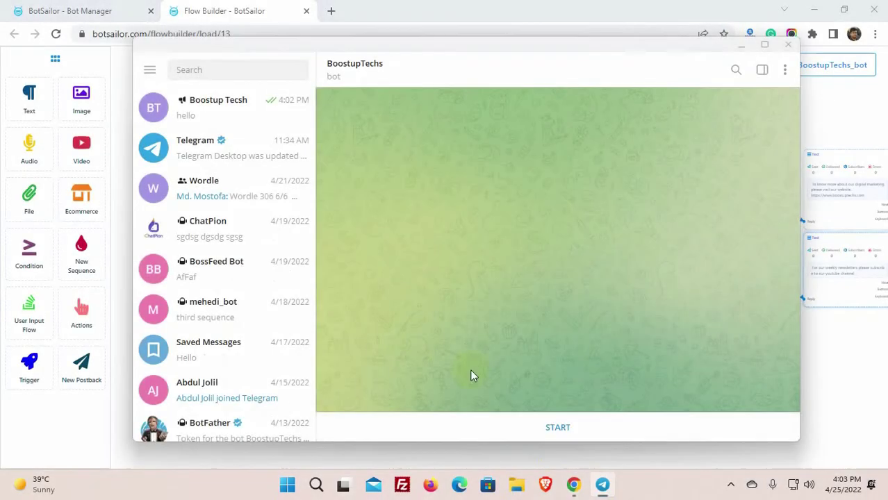
# Step: Start the BoostupTechs bot in Telegram and choose Digital Marketing from its welcome reply
pyautogui.click(558, 427)
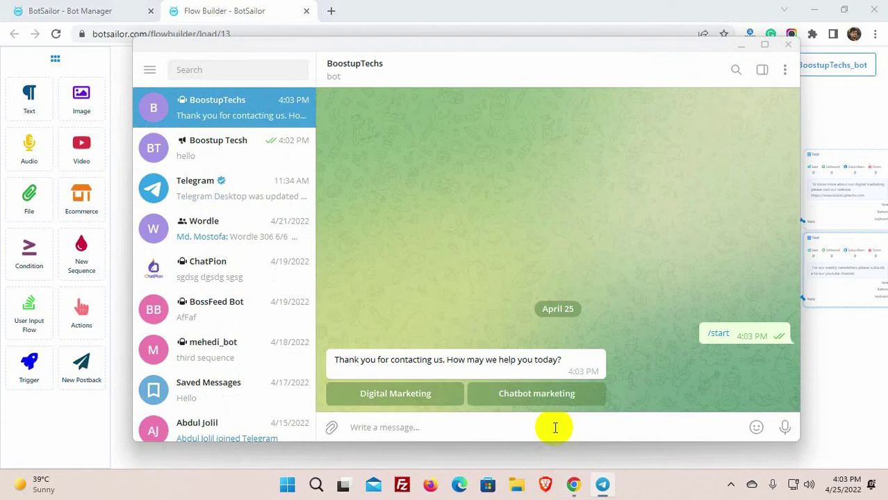
pyautogui.click(407, 399)
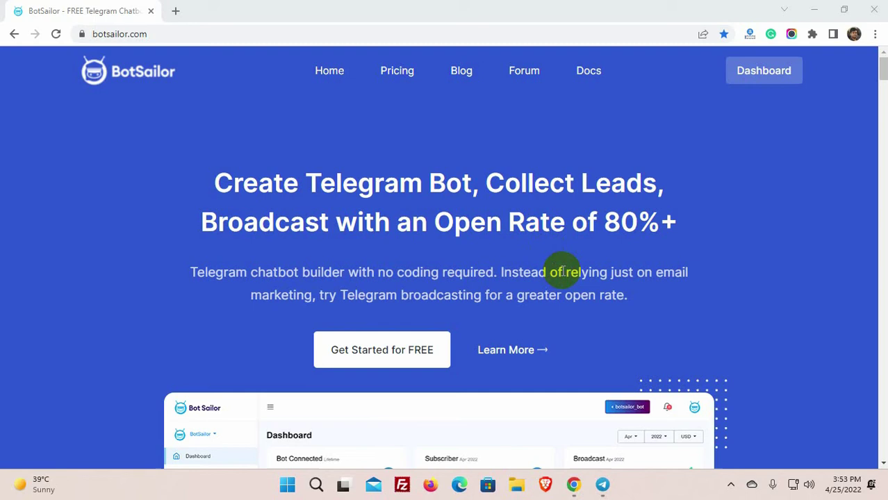
# Step: From the Bot Manager, open BoostupTechs_bot's Bot Reply settings and create a new flow
pyautogui.click(763, 73)
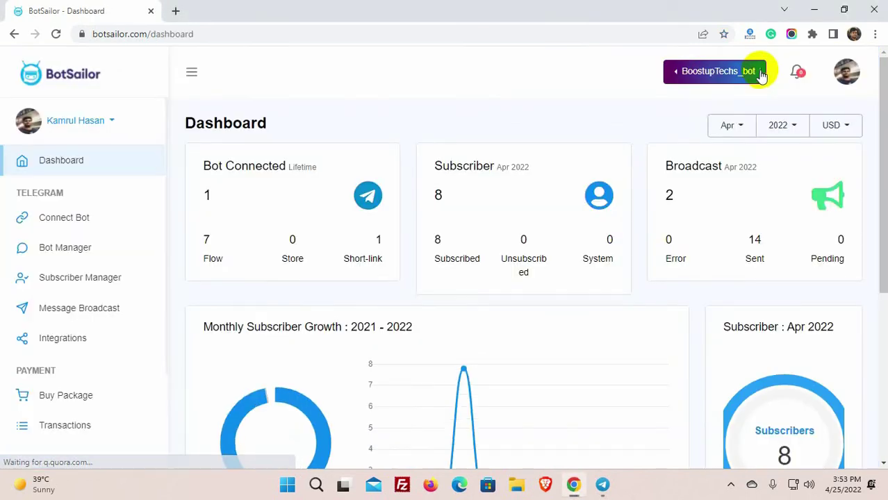
pyautogui.click(71, 250)
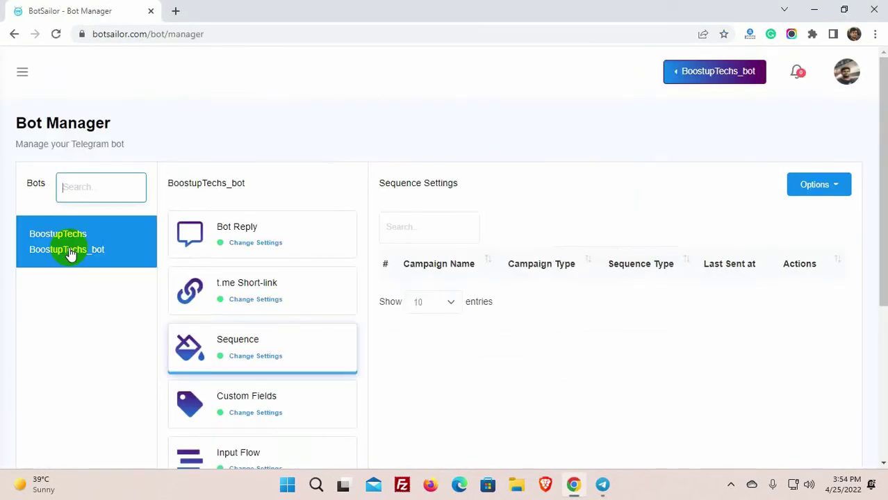
pyautogui.click(82, 242)
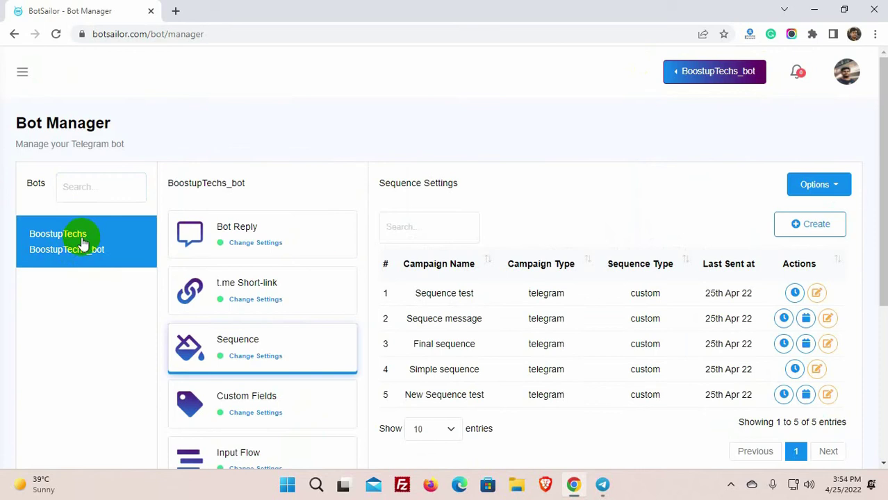
pyautogui.click(246, 237)
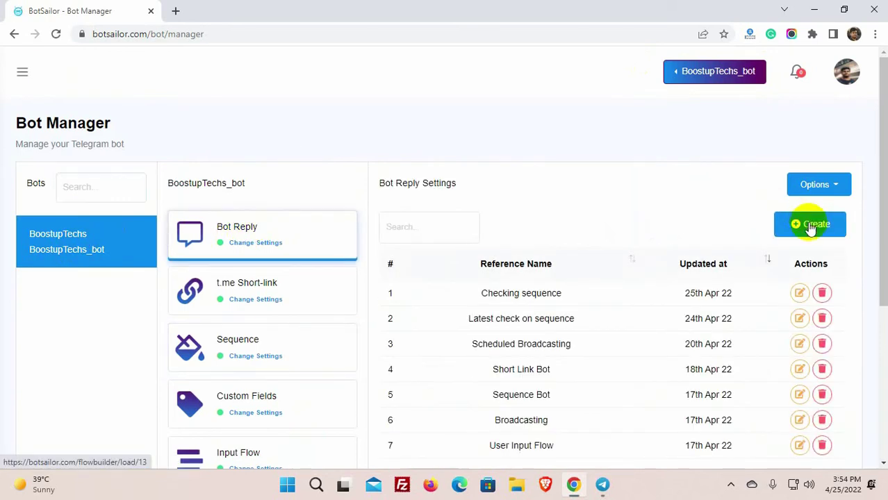
pyautogui.click(810, 226)
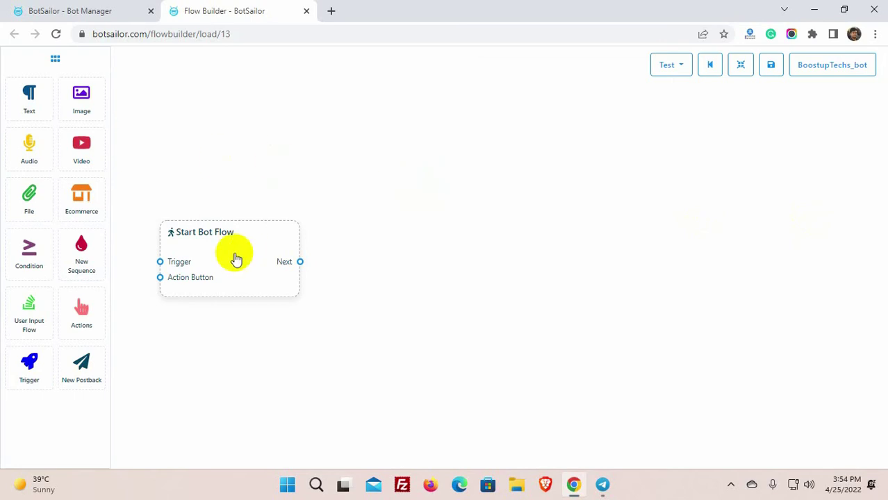
# Step: Enter 'Boostuptechs Bot' as the Start Bot Flow node's title and confirm
pyautogui.doubleClick(236, 259)
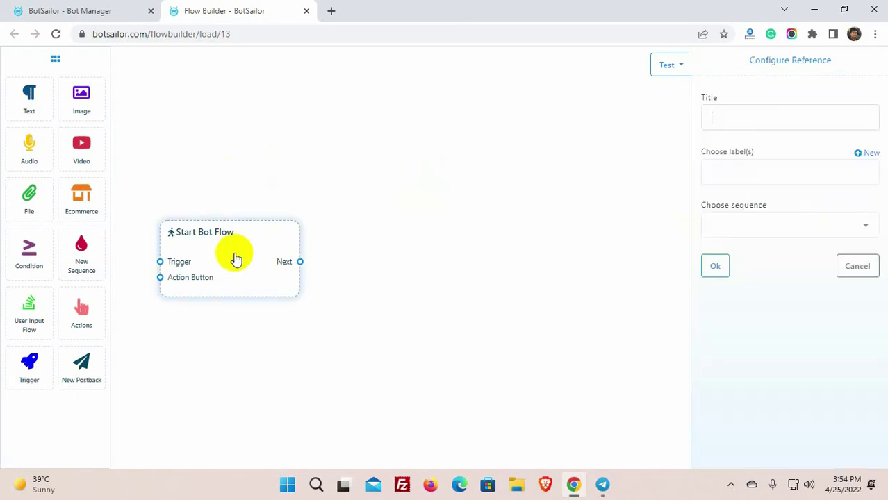
pyautogui.write('Boostuptechs Bot')
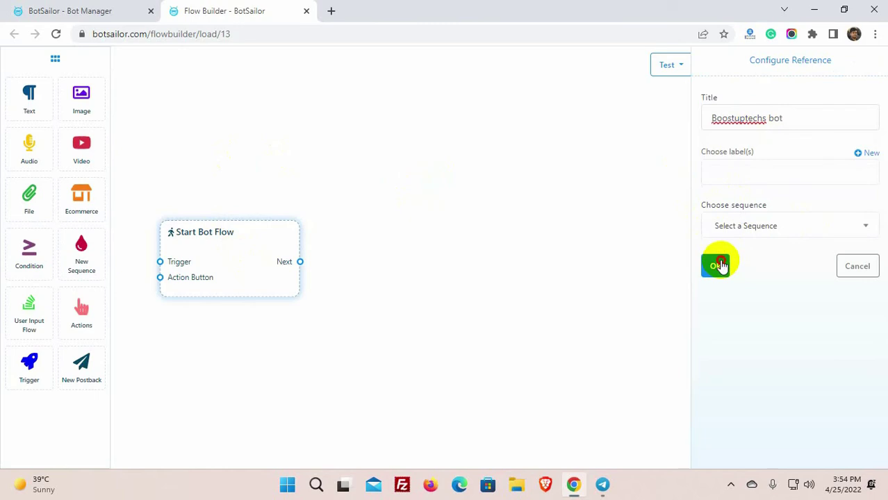
pyautogui.click(715, 265)
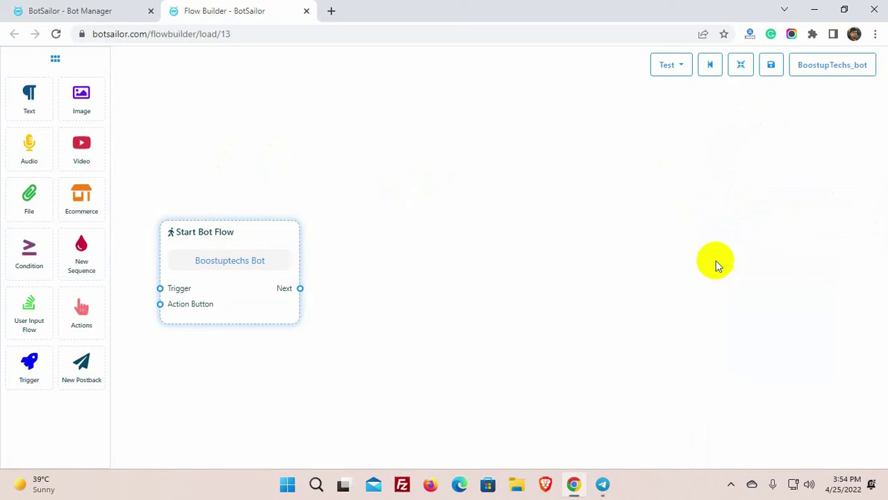
# Step: Add Trigger and Actions nodes wired to the start node's Trigger and Action Button inputs, then rearrange
pyautogui.moveTo(266, 235); pyautogui.dragTo(349, 216)
pyautogui.moveTo(29, 364)
pyautogui.mouseDown()
pyautogui.moveTo(158, 209)
pyautogui.moveTo(182, 258)
pyautogui.mouseUp()
pyautogui.moveTo(79, 313); pyautogui.dragTo(209, 368)
pyautogui.moveTo(226, 235); pyautogui.dragTo(242, 274)
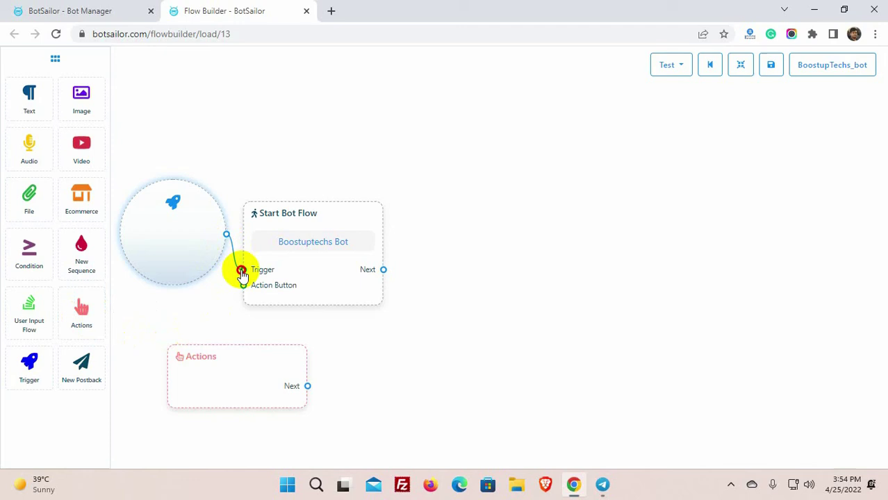
pyautogui.moveTo(307, 386); pyautogui.dragTo(242, 285)
pyautogui.moveTo(236, 375); pyautogui.dragTo(188, 361)
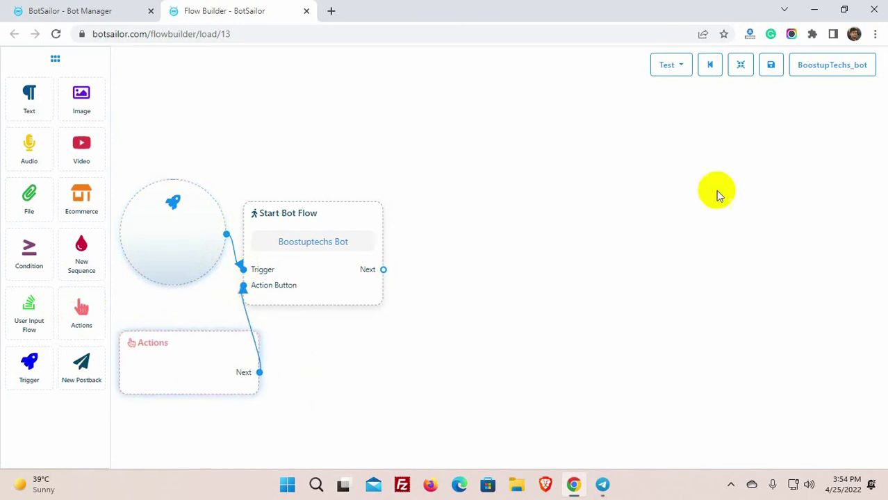
pyautogui.click(739, 70)
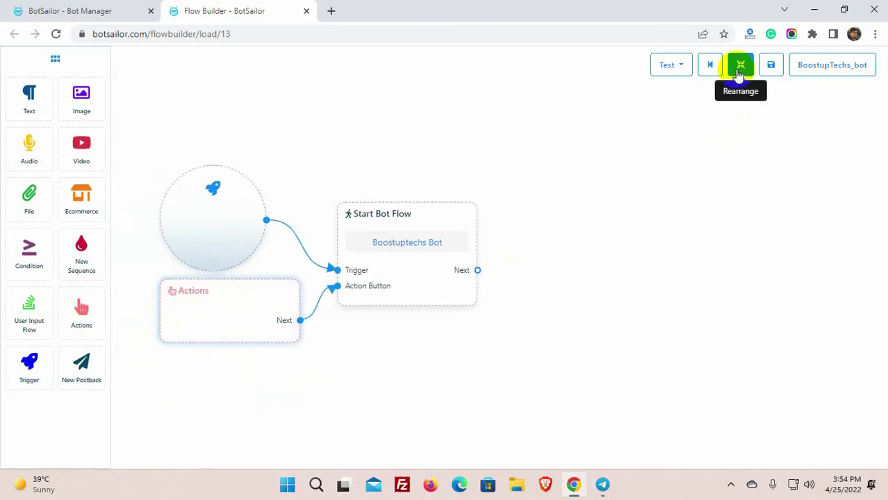
# Step: Set the trigger keywords to 'Hello, hi'
pyautogui.doubleClick(209, 223)
pyautogui.click(799, 131)
pyautogui.write('Hello, hi')
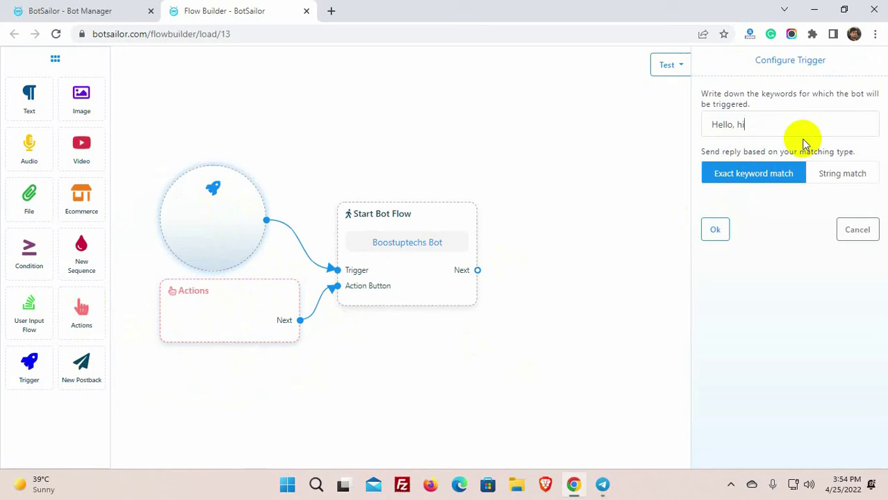
pyautogui.click(715, 230)
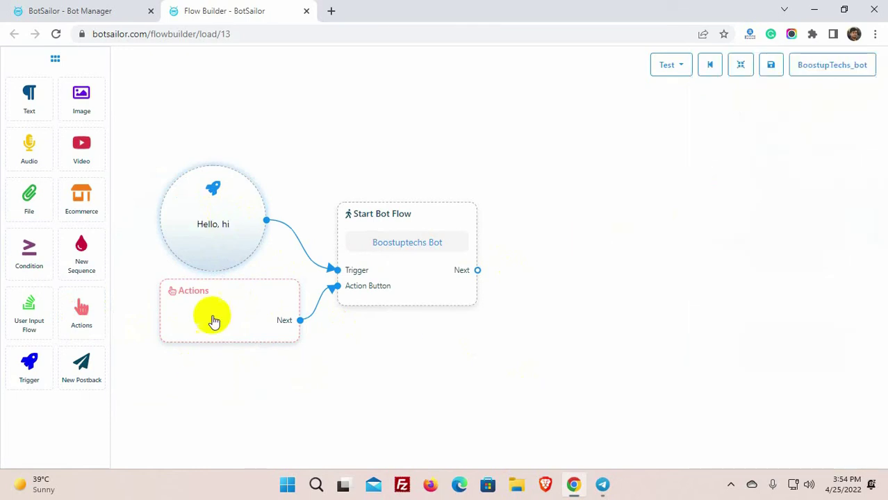
# Step: Set the Actions node to the Get-started template action
pyautogui.doubleClick(214, 321)
pyautogui.click(733, 140)
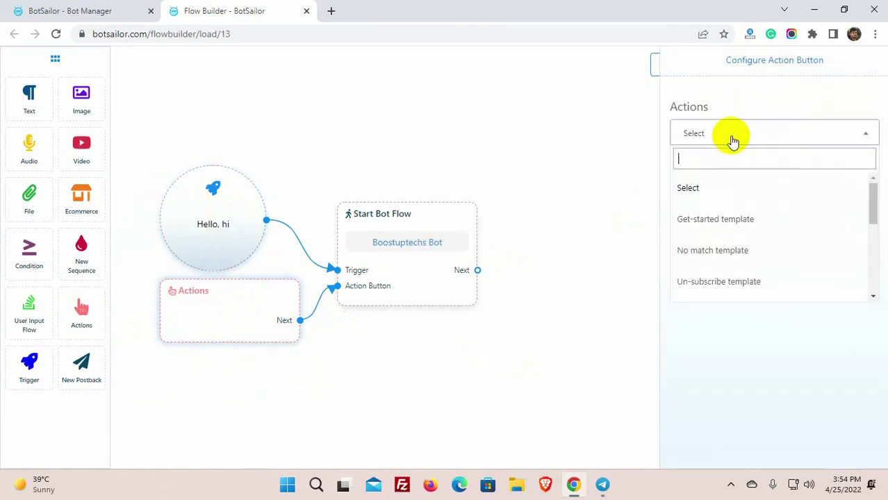
pyautogui.click(727, 221)
pyautogui.click(685, 176)
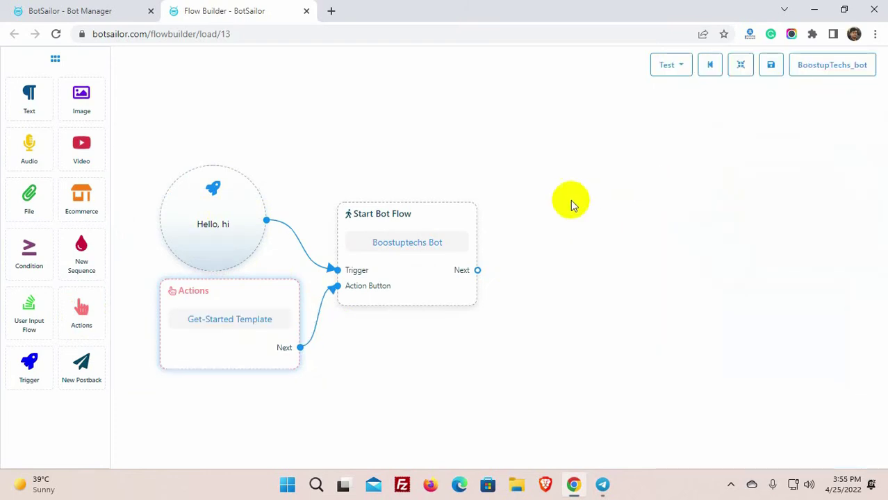
# Step: Connect a Text node to the start node's Next output with the message 'Thank you for contacting us. How may we help you today?'
pyautogui.moveTo(478, 271); pyautogui.dragTo(525, 218)
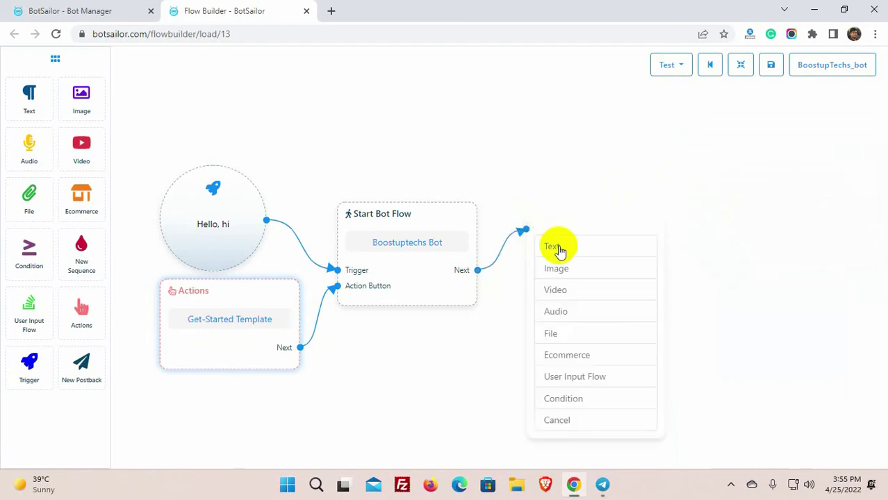
pyautogui.click(559, 248)
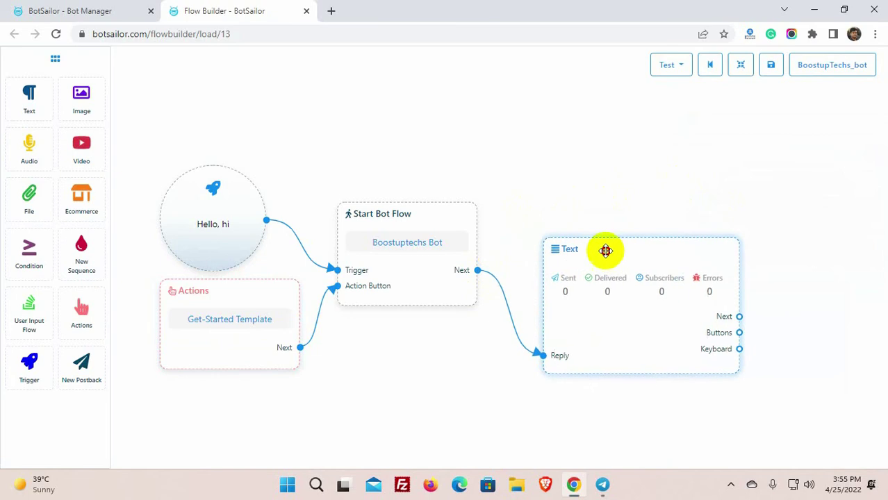
pyautogui.doubleClick(612, 294)
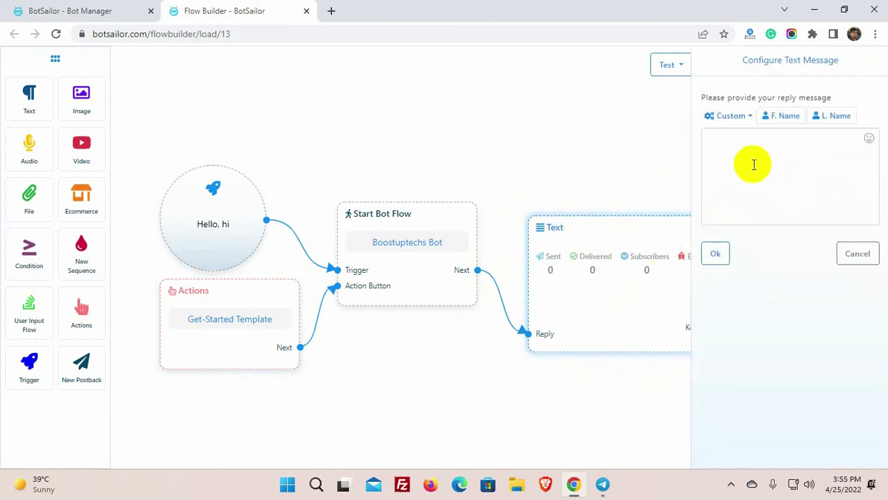
pyautogui.click(754, 165)
pyautogui.write('Thank you for contacting us. How may we help you ')
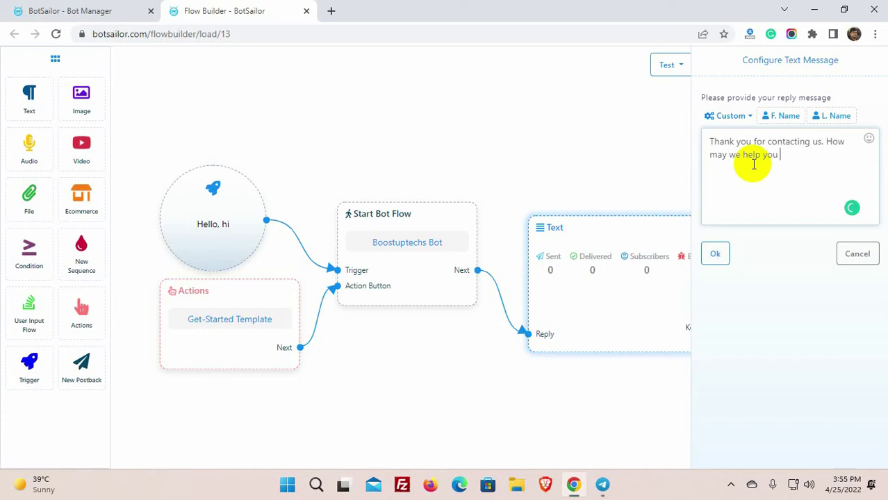
pyautogui.write('today?')
pyautogui.click(715, 253)
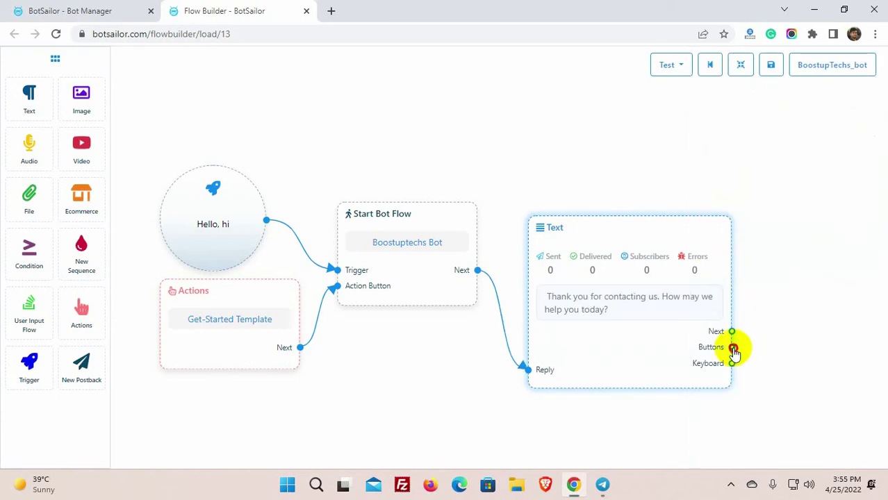
# Step: Attach two inline buttons to the text message and rearrange the nodes
pyautogui.moveTo(734, 352); pyautogui.dragTo(765, 278)
pyautogui.moveTo(739, 365); pyautogui.dragTo(760, 438)
pyautogui.scroll(-2, 761, 224)
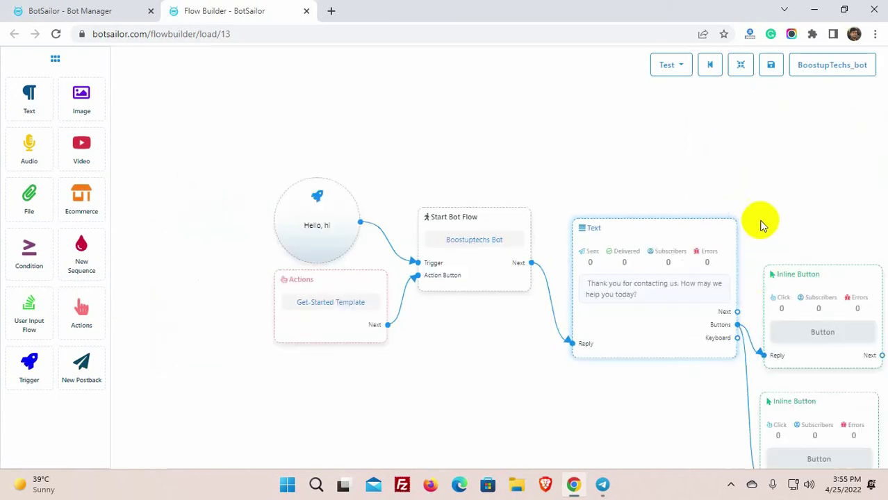
pyautogui.click(740, 65)
# Step: Label the buttons 'Digital Marketing' and 'Chatbot marketing', each sending a new postback
pyautogui.click(678, 182)
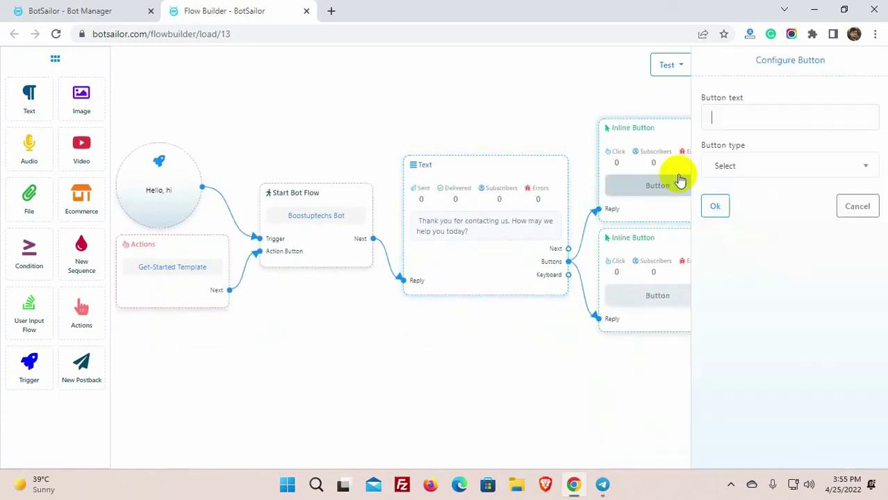
pyautogui.write('Digital Marketing')
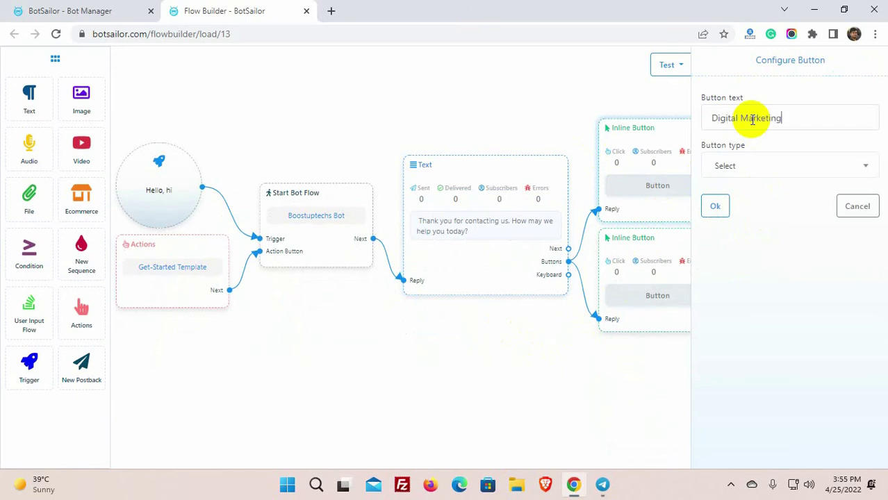
pyautogui.click(753, 165)
pyautogui.click(737, 251)
pyautogui.click(715, 206)
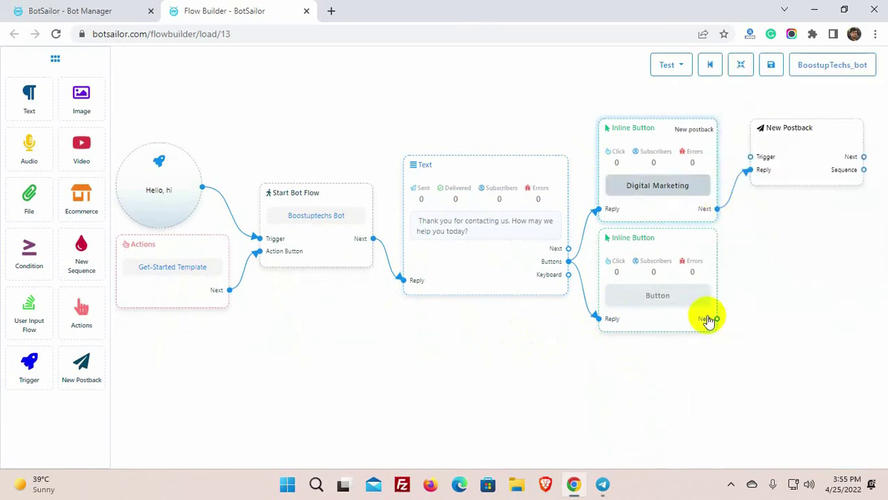
pyautogui.click(667, 296)
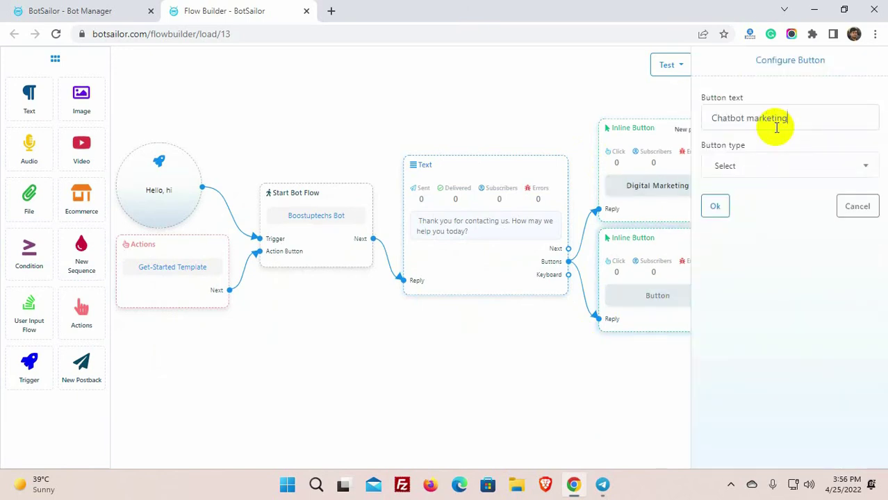
pyautogui.write('Chatbot marketing')
pyautogui.click(753, 165)
pyautogui.click(734, 251)
pyautogui.click(720, 208)
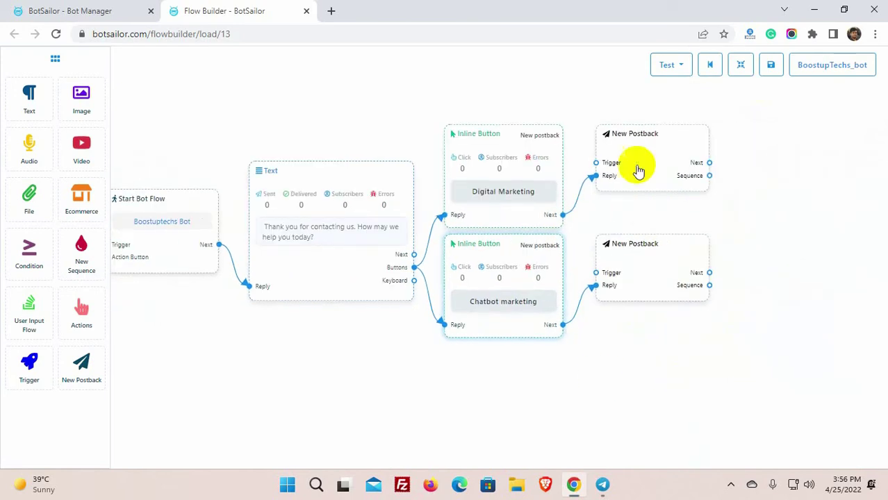
# Step: Title the top postback 'Digital Marketing' and the lower one 'ChatBot Marketing'
pyautogui.doubleClick(642, 168)
pyautogui.write('Digita')
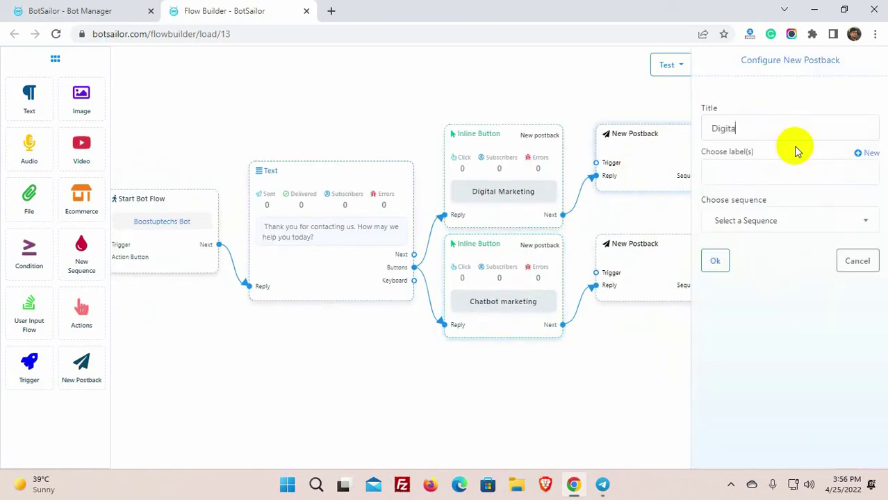
pyautogui.write('l Marketing')
pyautogui.click(715, 261)
pyautogui.doubleClick(660, 278)
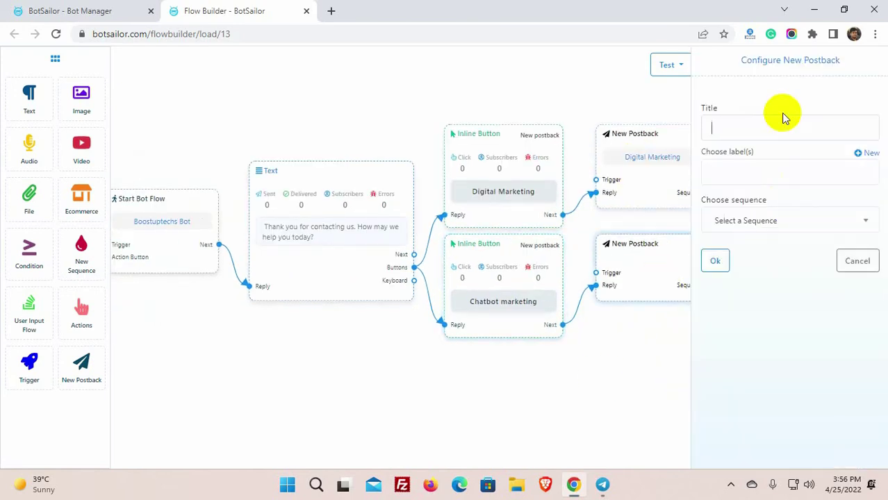
pyautogui.write('ChatBot Marketing')
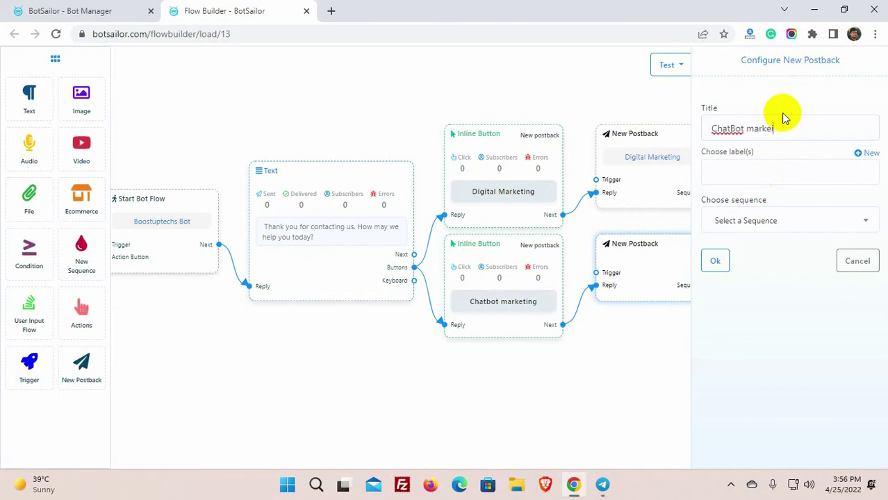
pyautogui.click(715, 260)
# Step: Add a Text reply after Digital Marketing asking for an email address for a digital marketing eBook
pyautogui.moveTo(710, 180); pyautogui.dragTo(740, 152)
pyautogui.click(763, 166)
pyautogui.doubleClick(760, 176)
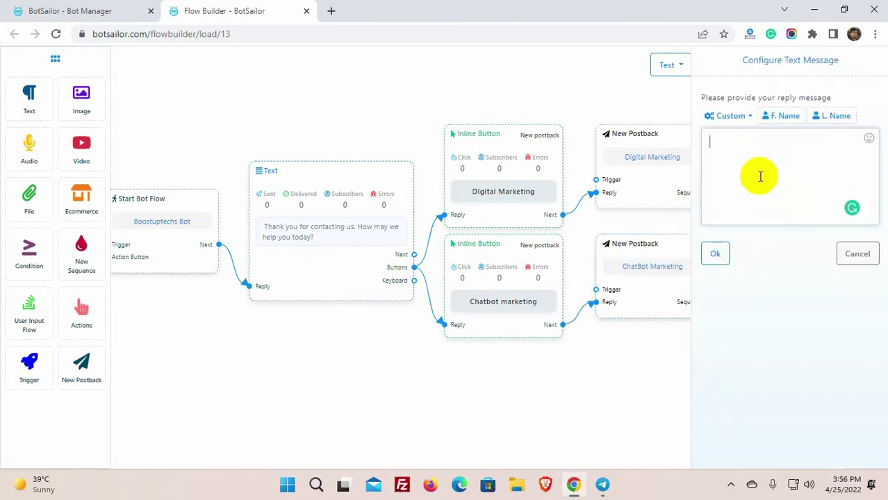
pyautogui.write('Thank you for your interest in digital ma')
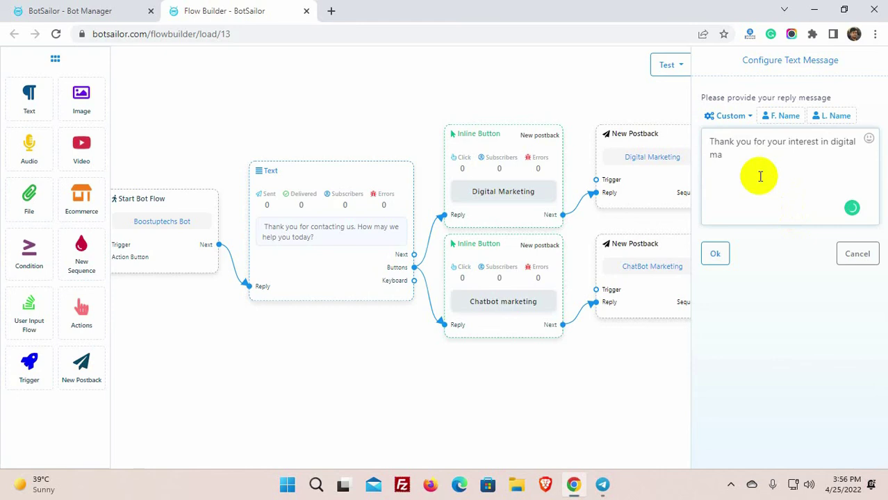
pyautogui.write('rketing. Please send us your email address to get a free')
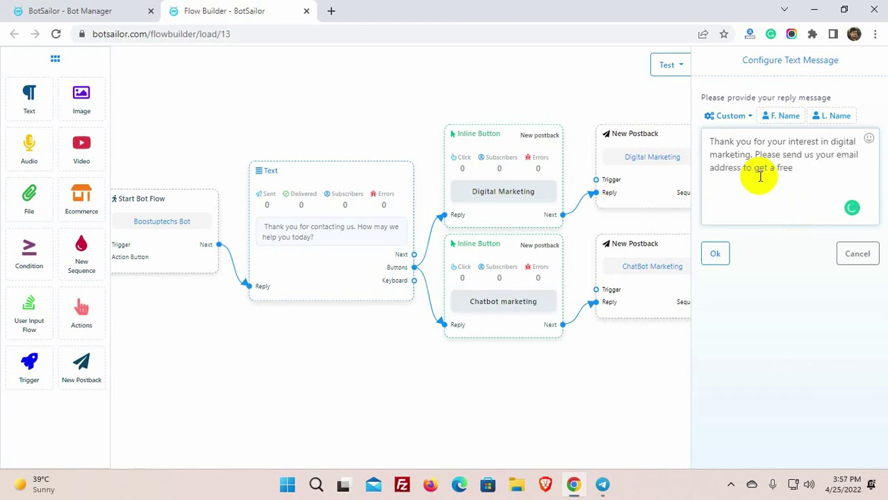
pyautogui.write(' eBook on Digital marketing.')
pyautogui.click(712, 255)
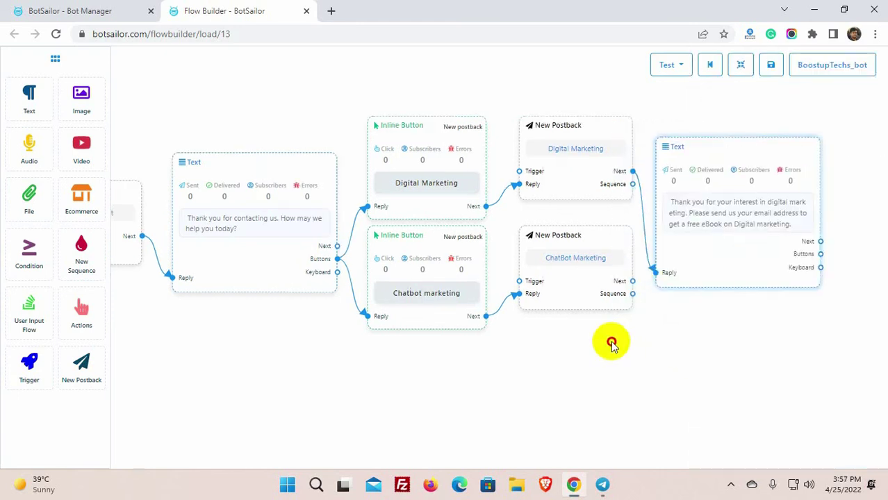
# Step: Add a Text reply after ChatBot Marketing asking for an email for a free Chatbot marketing eBook
pyautogui.moveTo(627, 279); pyautogui.dragTo(693, 347)
pyautogui.doubleClick(693, 346)
pyautogui.write('Please send ')
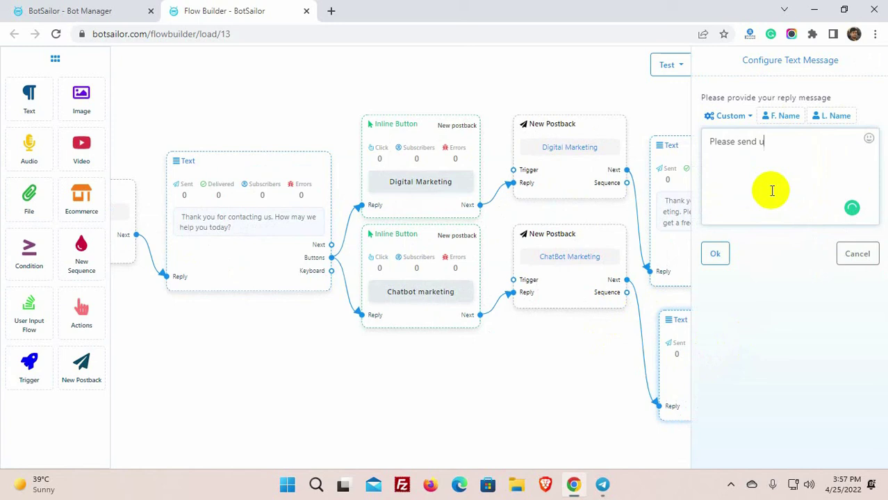
pyautogui.write('us your email fo')
pyautogui.write('ee eBook on Chatbot marketing.')
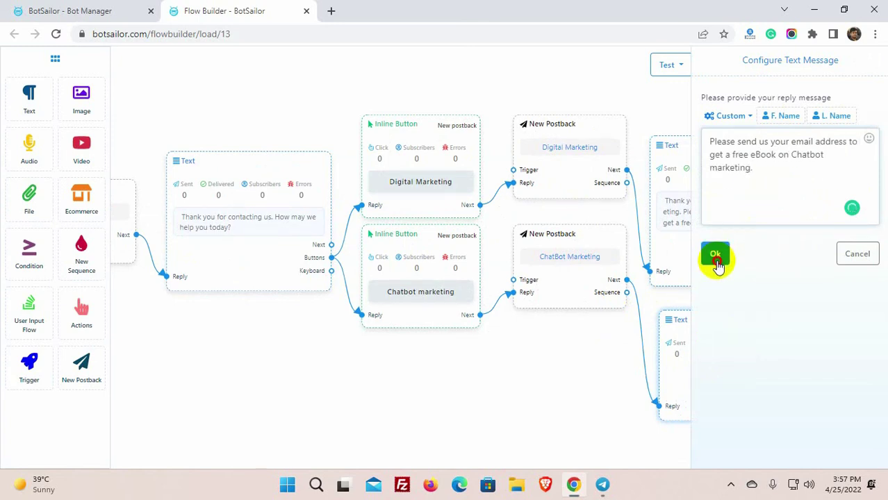
pyautogui.click(715, 255)
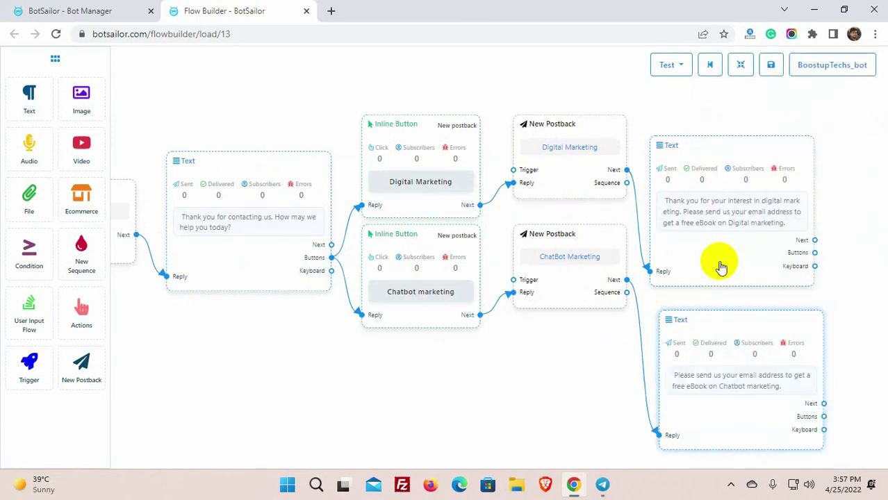
# Step: Link a New Sequence to the Digital Marketing postback and rearrange the flow
pyautogui.click(741, 64)
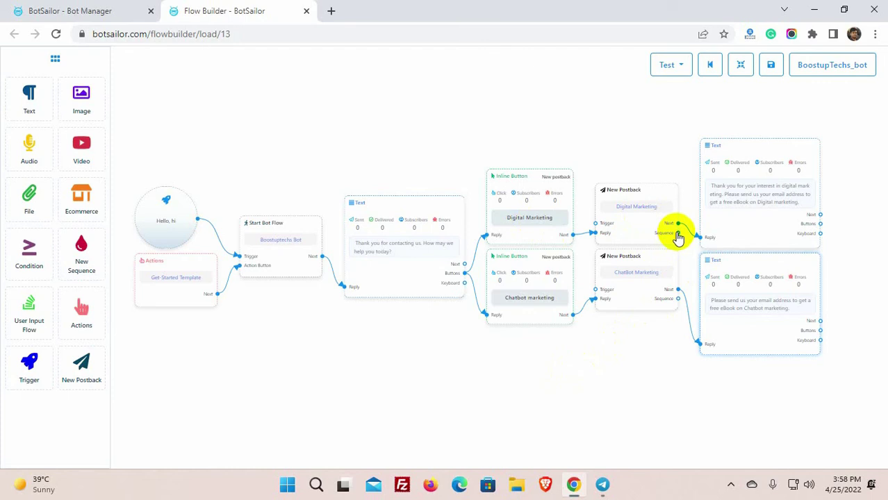
pyautogui.moveTo(677, 234); pyautogui.dragTo(698, 106)
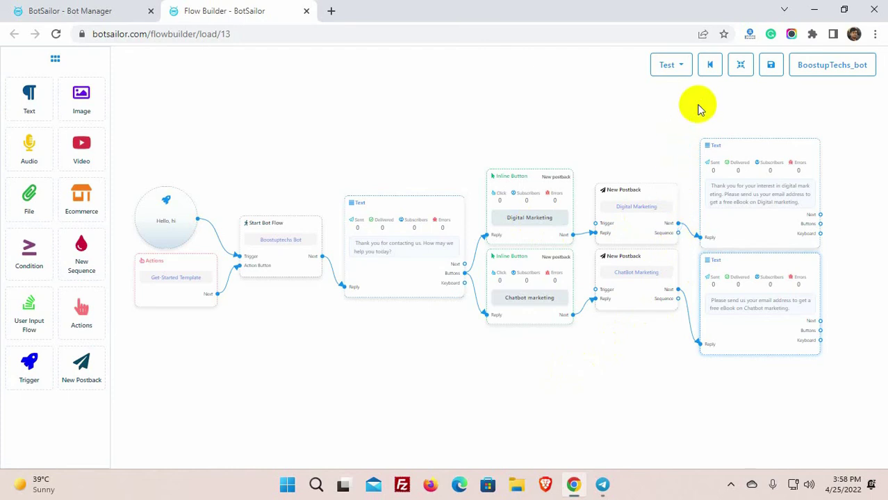
pyautogui.click(740, 65)
pyautogui.moveTo(633, 381); pyautogui.dragTo(404, 376)
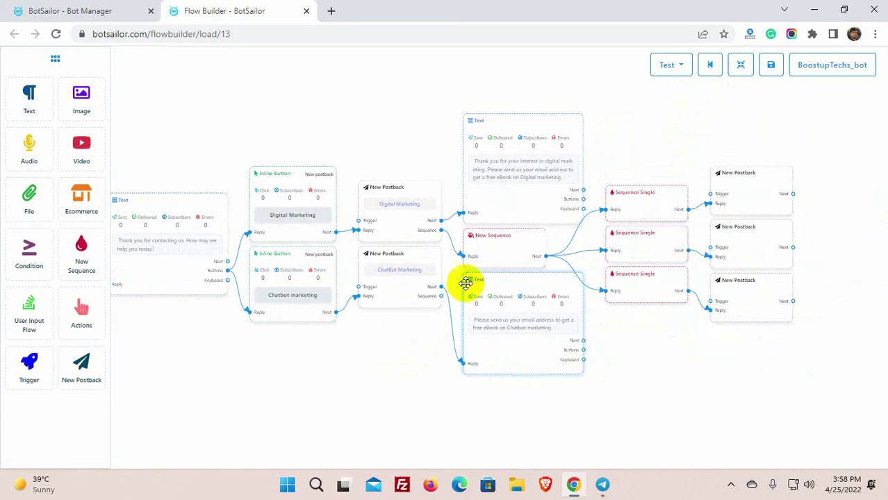
# Step: Name the sequence 'Boostup techs sequence' with 00:00 start, 24:00 close and Asia/Dhaka time zone
pyautogui.doubleClick(500, 252)
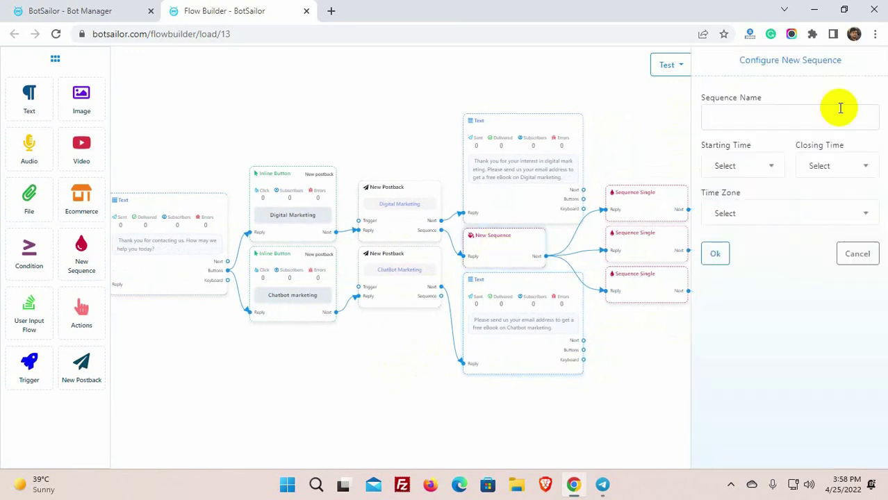
pyautogui.write('Boostup techs se')
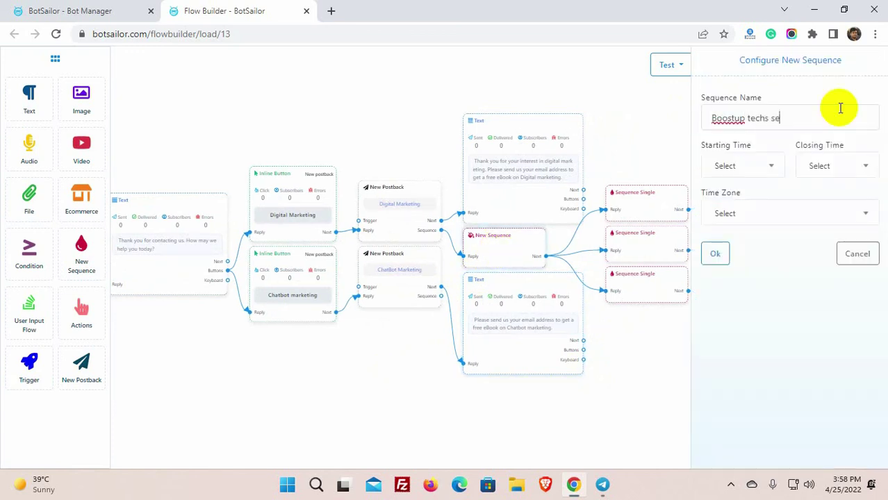
pyautogui.write('quence')
pyautogui.click(746, 167)
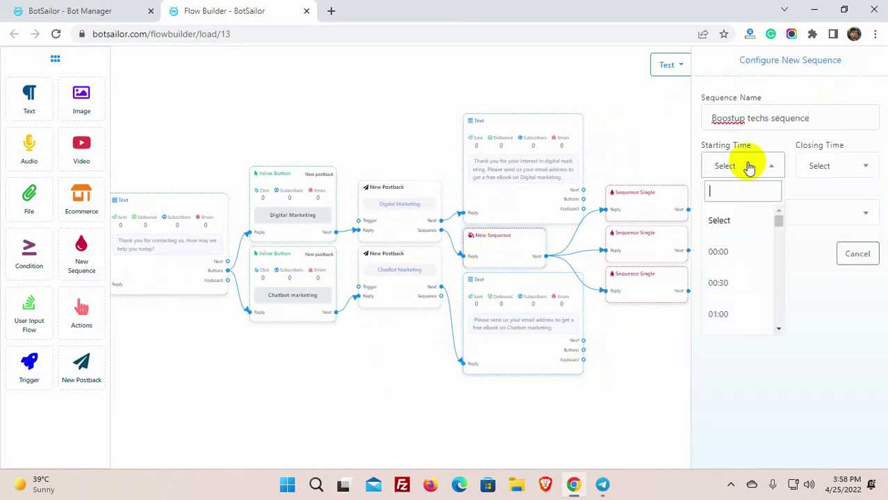
pyautogui.click(726, 253)
pyautogui.click(834, 166)
pyautogui.scroll(-10, 813, 274)
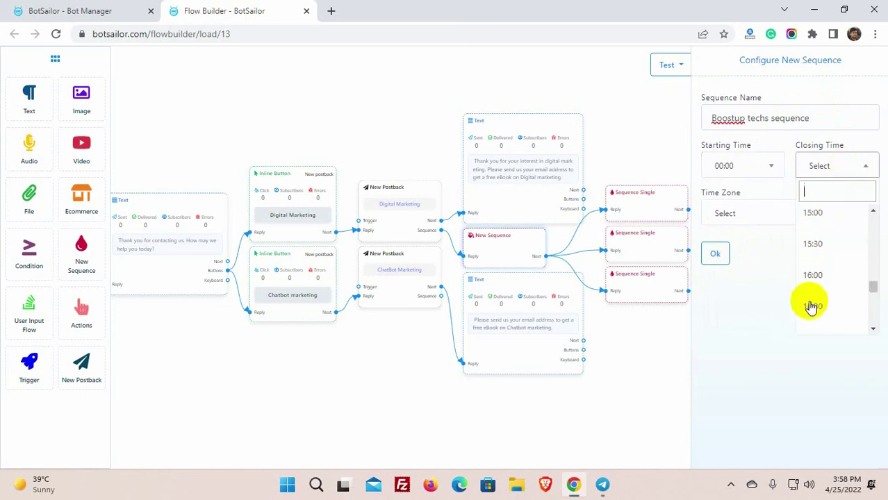
pyautogui.scroll(-10, 812, 307)
pyautogui.click(810, 309)
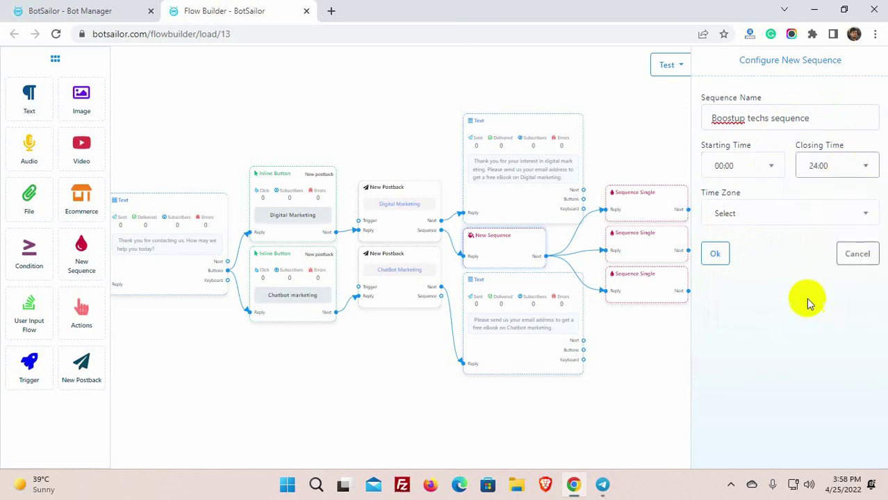
pyautogui.click(776, 215)
pyautogui.write('Dhaka')
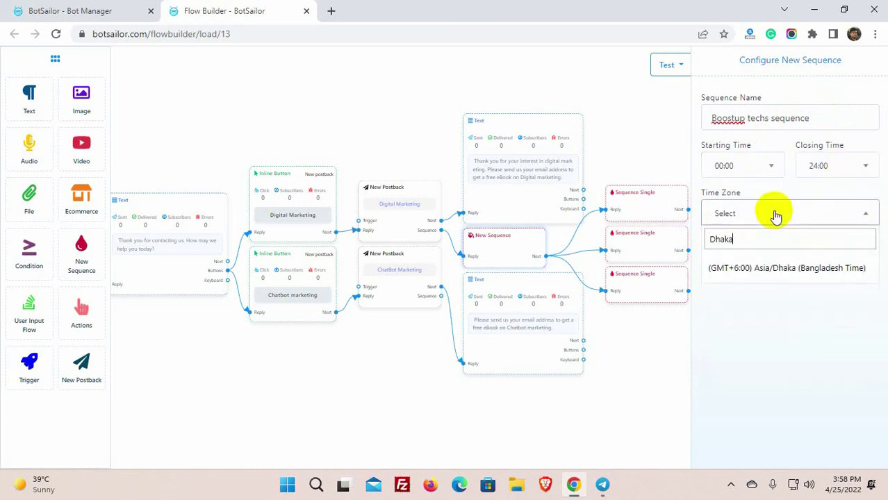
pyautogui.click(768, 277)
# Step: Save the sequence settings, rearrange the flow, and link an extra step from the sequence
pyautogui.click(715, 255)
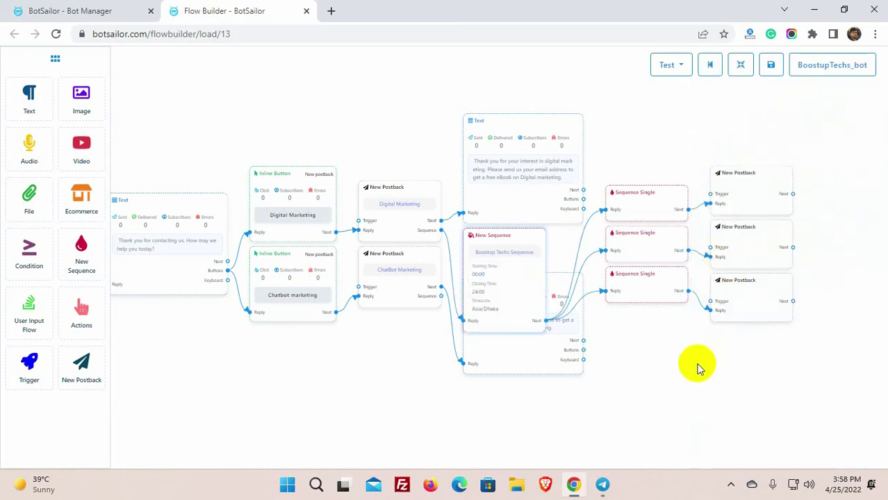
pyautogui.click(741, 66)
pyautogui.moveTo(652, 368); pyautogui.dragTo(599, 359)
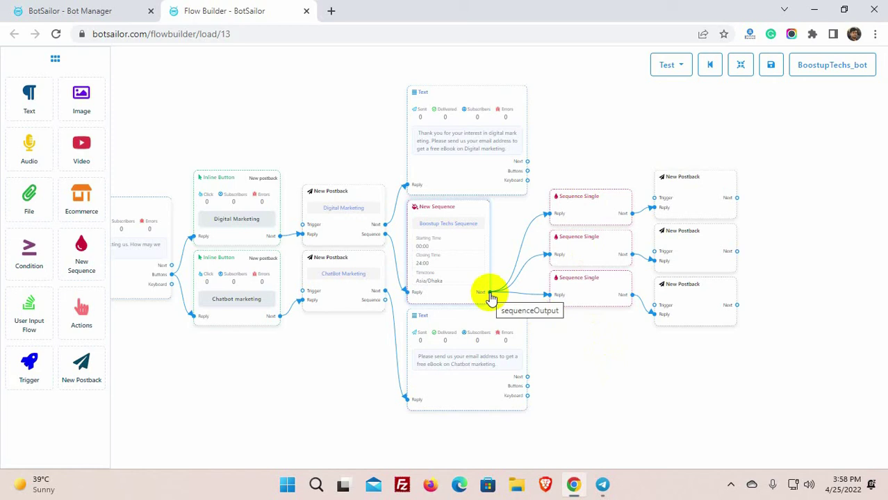
pyautogui.moveTo(490, 293); pyautogui.dragTo(572, 134)
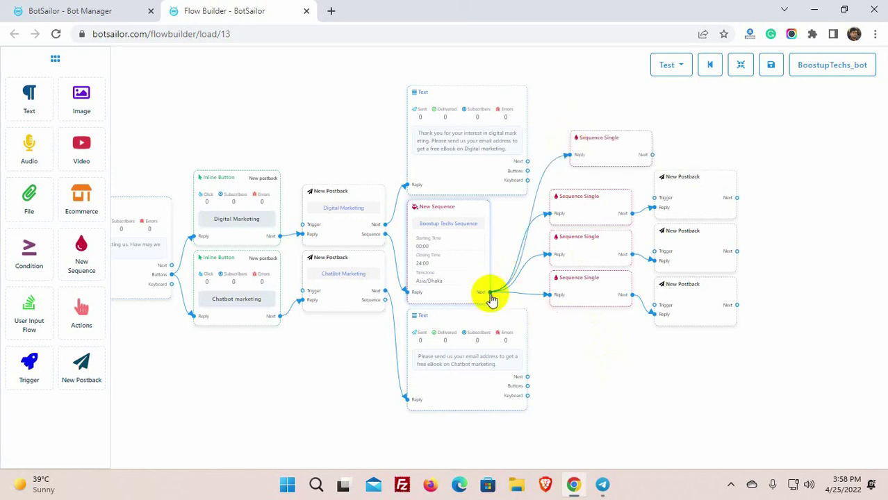
pyautogui.moveTo(490, 297); pyautogui.dragTo(496, 287)
# Step: Delete the extra step, the top Sequence Single step and its unused postback, then rearrange
pyautogui.rightClick(590, 140)
pyautogui.click(609, 148)
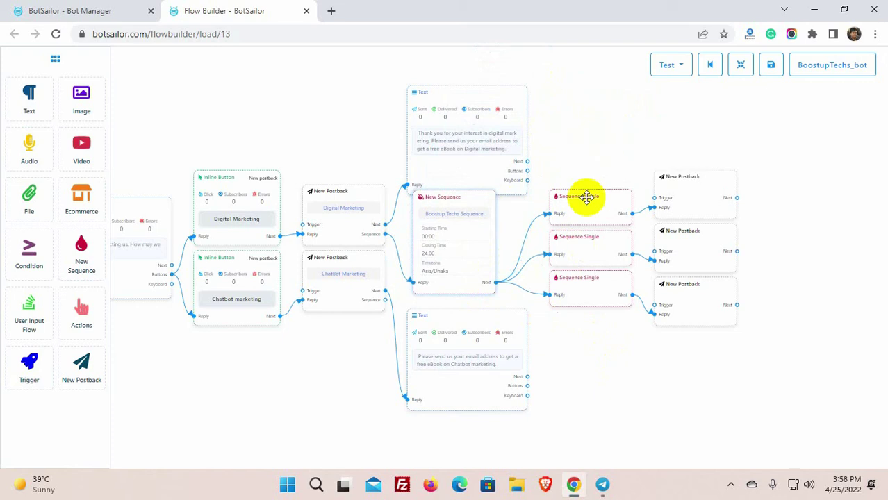
pyautogui.rightClick(590, 198)
pyautogui.click(609, 209)
pyautogui.rightClick(684, 192)
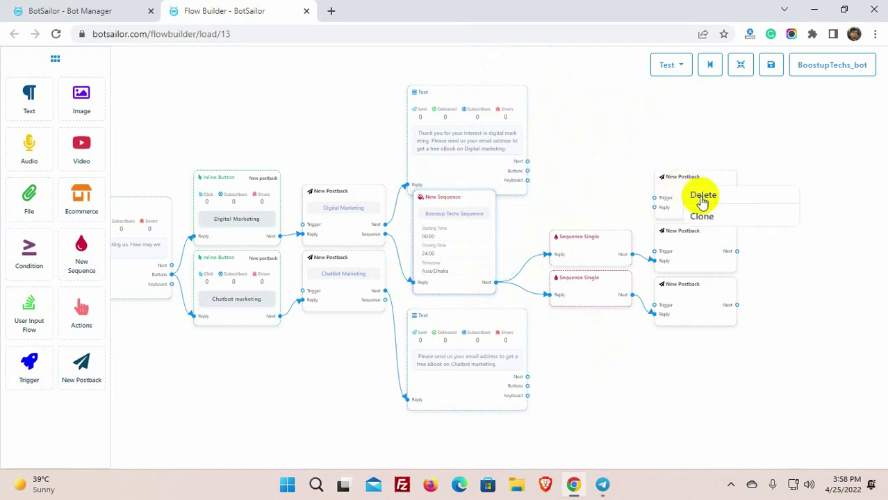
pyautogui.click(699, 197)
pyautogui.click(741, 65)
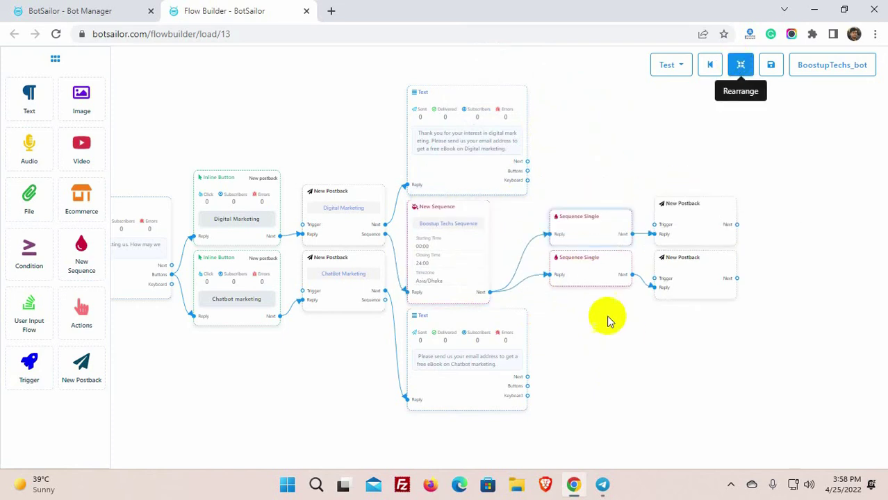
# Step: Set the first sequence step to a 24 hours-type delay of 15 mins
pyautogui.doubleClick(584, 231)
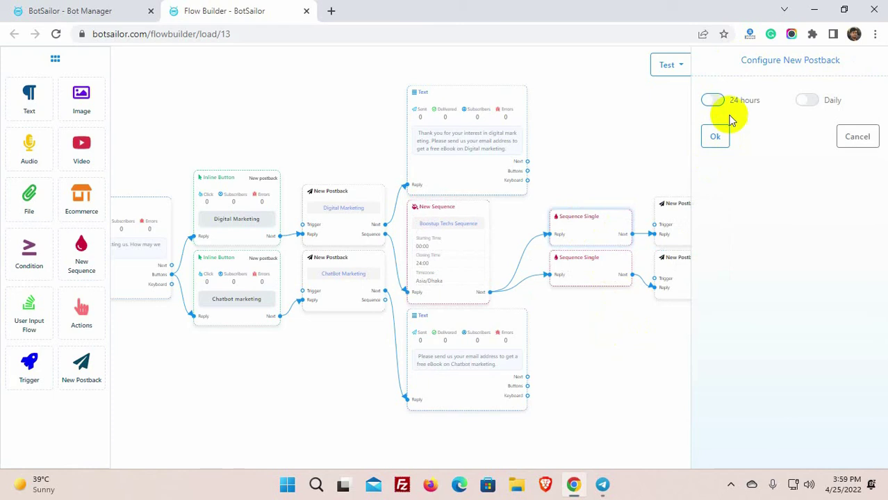
pyautogui.click(715, 101)
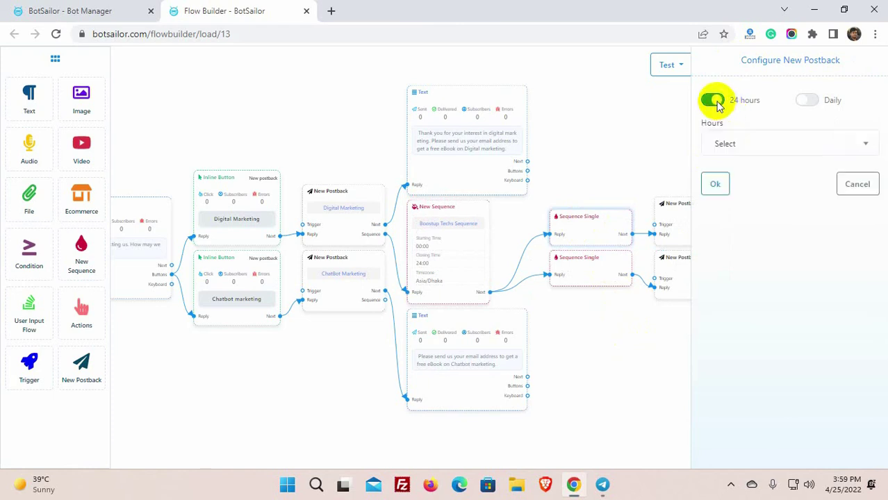
pyautogui.click(755, 153)
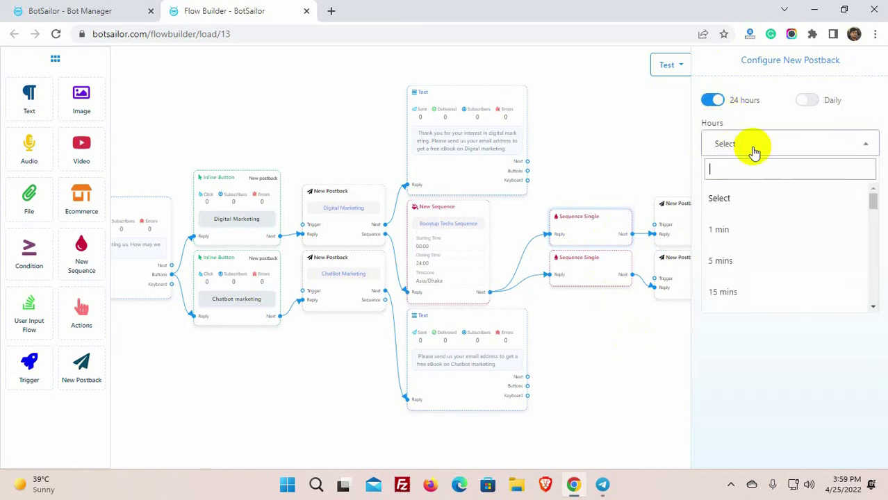
pyautogui.click(731, 291)
pyautogui.click(715, 185)
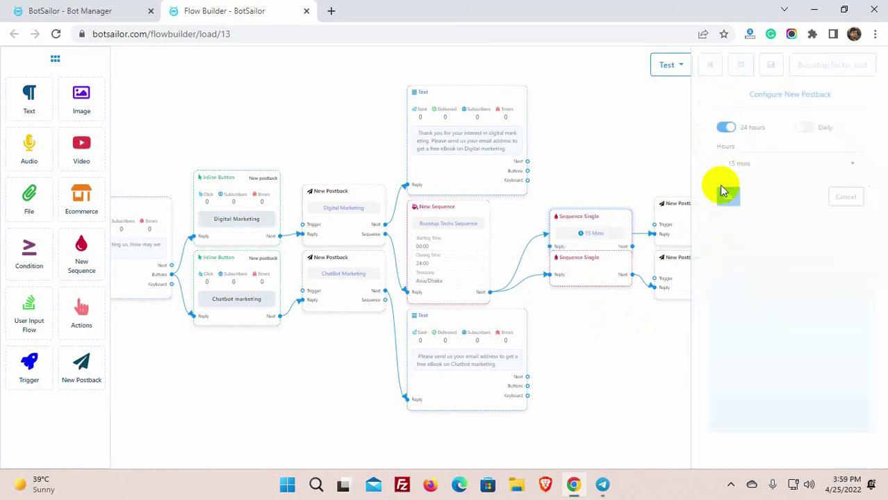
# Step: Set the second sequence step to Daily timing on Day-1
pyautogui.click(596, 290)
pyautogui.moveTo(596, 292); pyautogui.dragTo(596, 300)
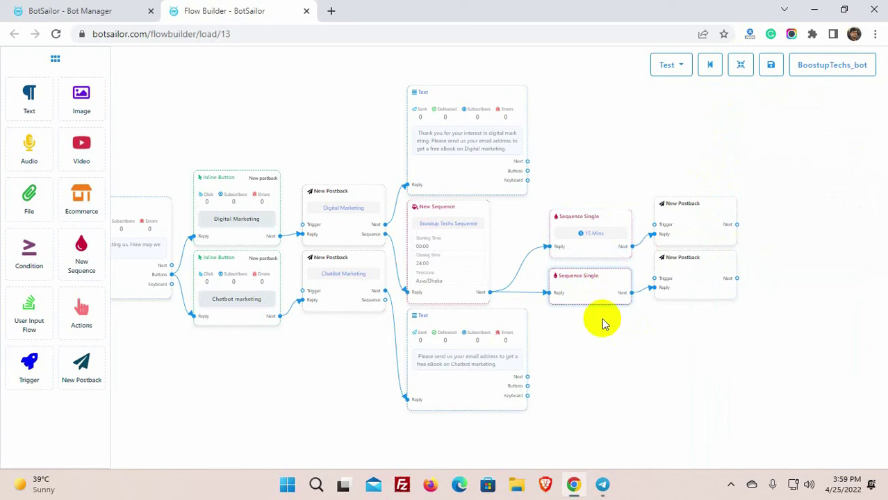
pyautogui.doubleClick(595, 294)
pyautogui.click(808, 101)
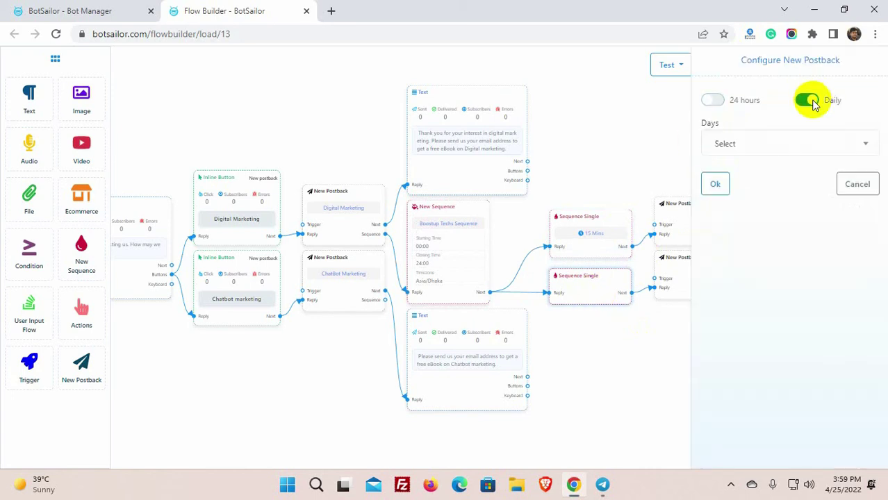
pyautogui.click(760, 145)
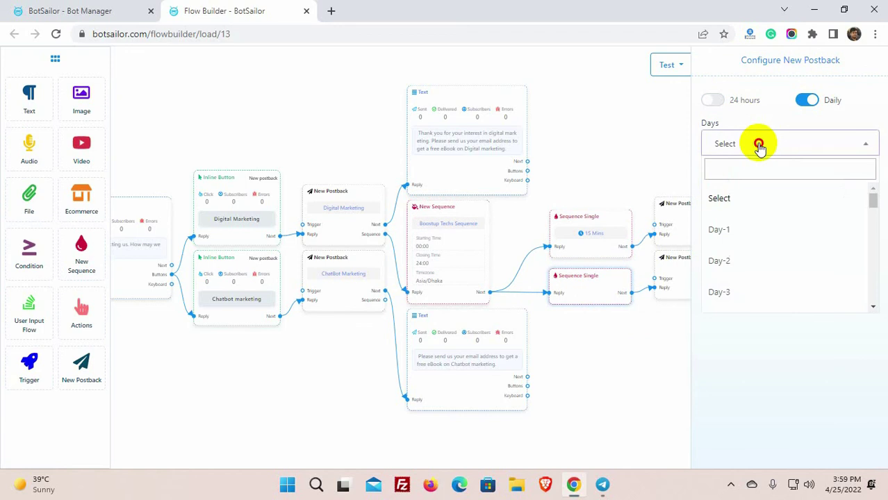
pyautogui.click(731, 235)
pyautogui.click(717, 186)
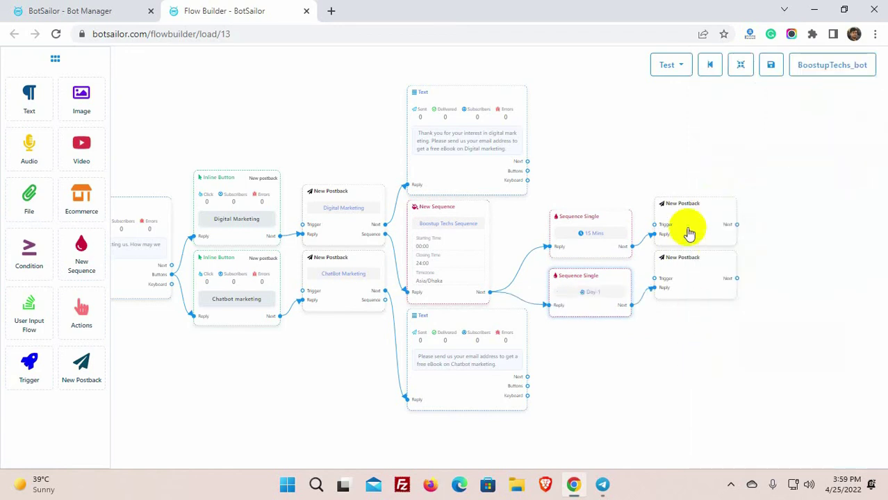
# Step: Title the upper postback '15 Minute Message' and the lower one 'Day 1 Message'
pyautogui.doubleClick(688, 233)
pyautogui.click(751, 136)
pyautogui.write('15 Minute message')
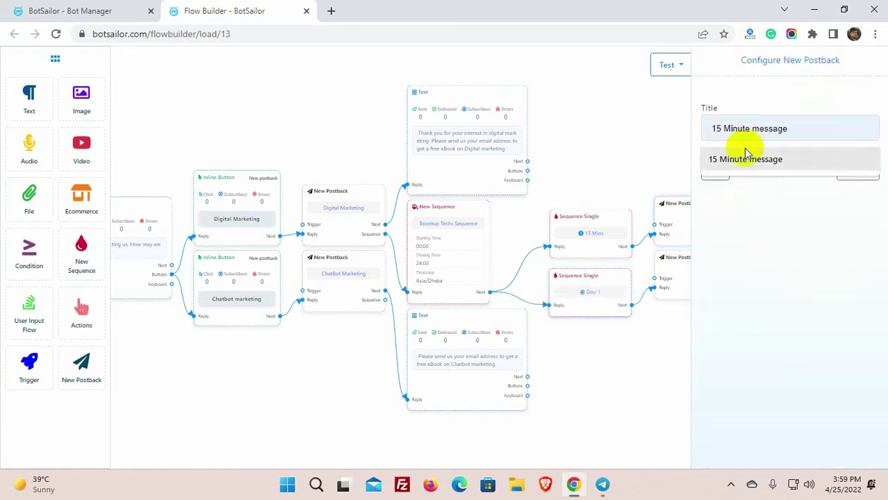
pyautogui.click(742, 156)
pyautogui.click(724, 170)
pyautogui.click(699, 299)
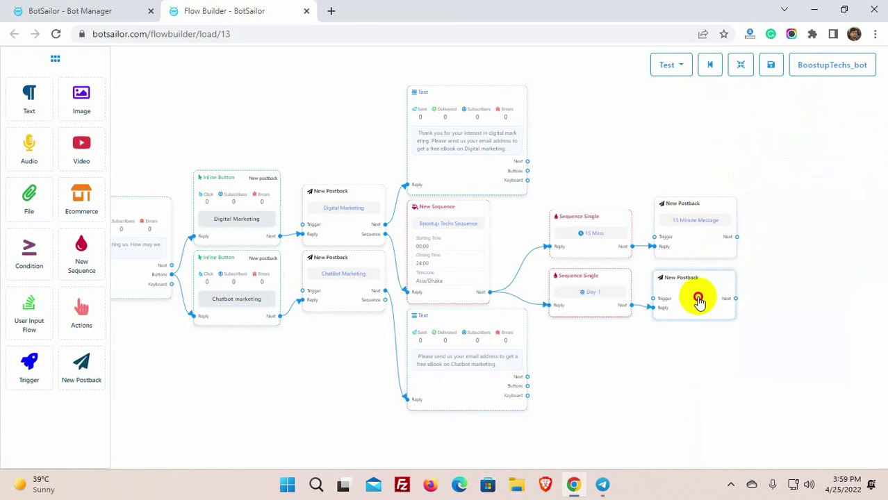
pyautogui.click(698, 299)
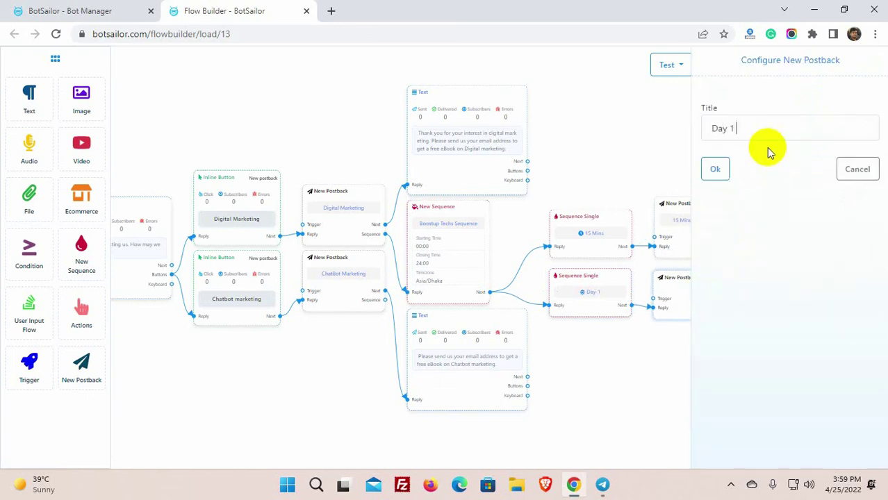
pyautogui.click(720, 170)
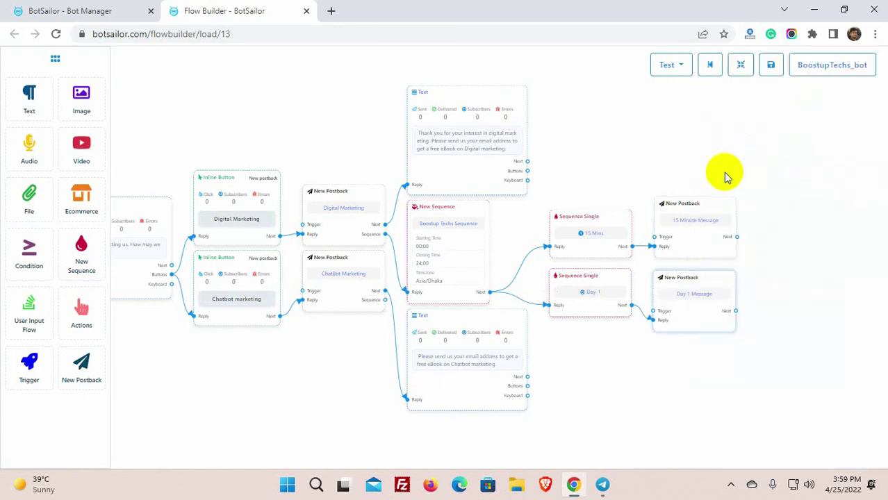
# Step: Add a Text reply after the 15-minute postback inviting users to visit the website link
pyautogui.click(745, 226)
pyautogui.moveTo(745, 226); pyautogui.dragTo(759, 179)
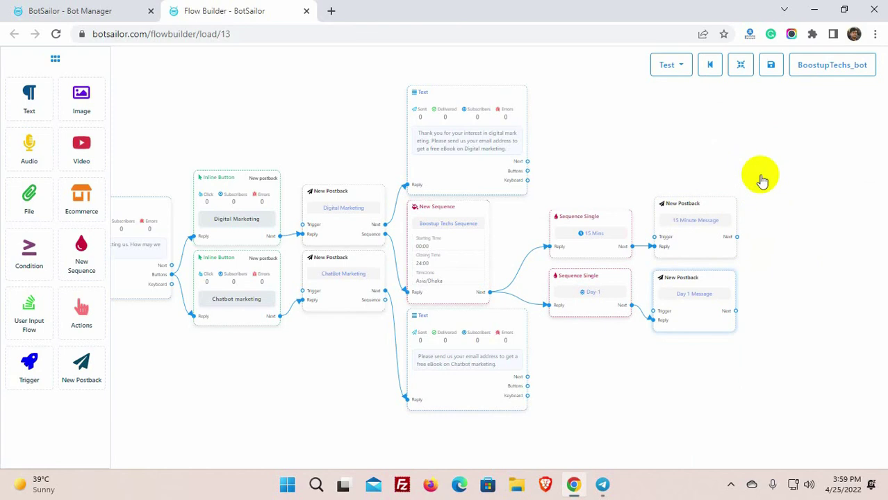
pyautogui.click(783, 197)
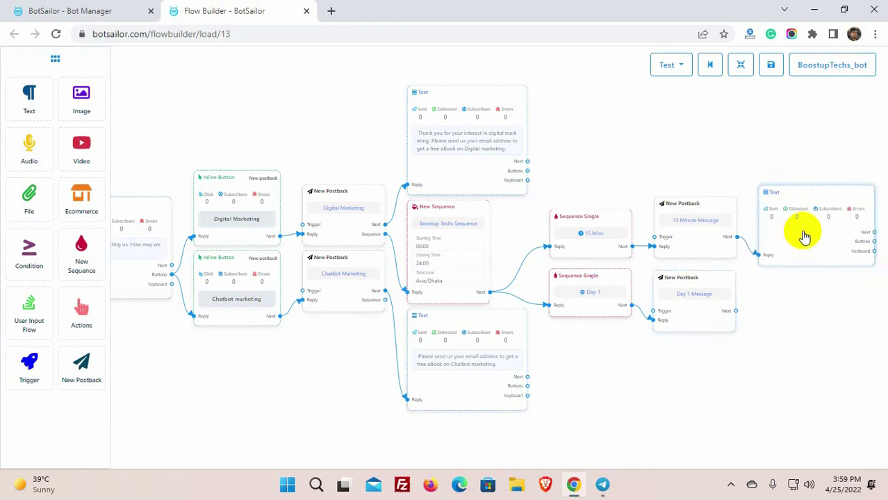
pyautogui.doubleClick(804, 237)
pyautogui.click(773, 167)
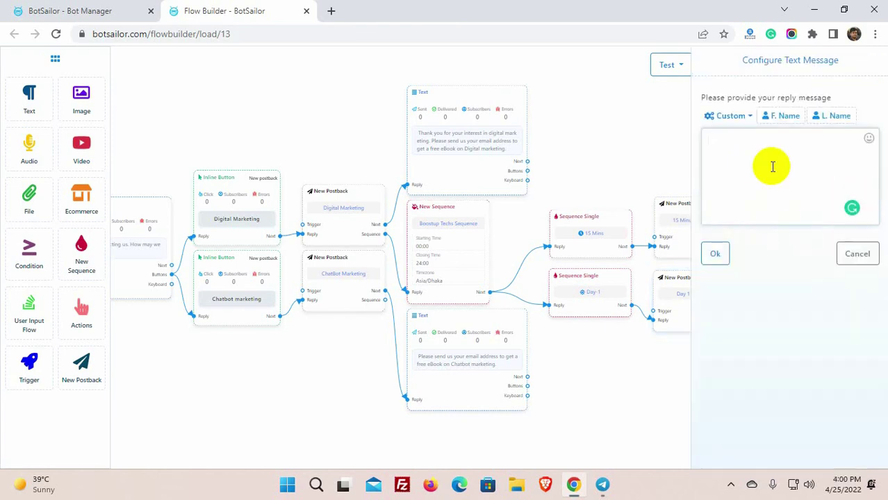
pyautogui.write('To know more about our digital marketing please visit our website. https')
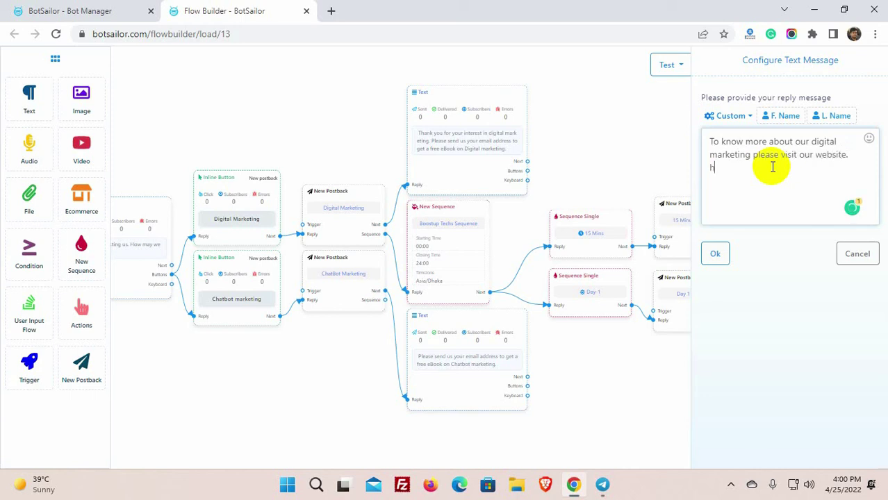
pyautogui.write('://www.boostuptechs.com')
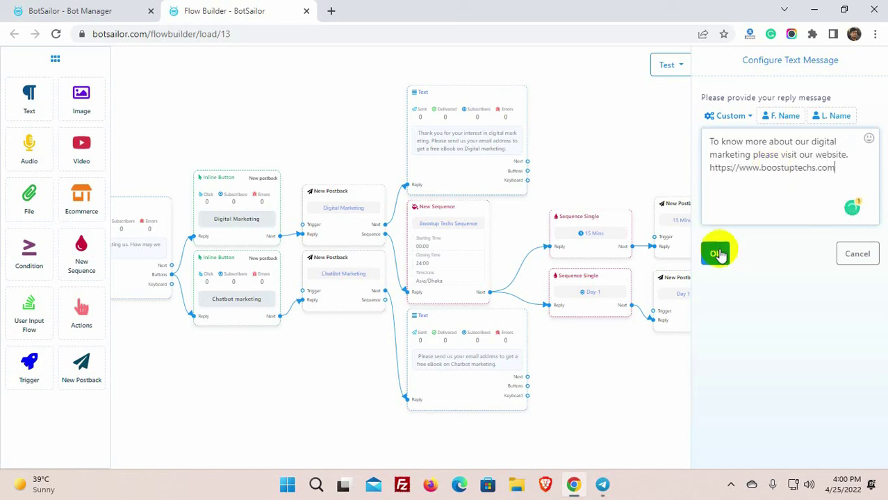
pyautogui.click(716, 252)
# Step: Add a Text reply after Day 1 asking users to subscribe to the YouTube channel for weekly newsletters
pyautogui.moveTo(736, 321); pyautogui.dragTo(789, 372)
pyautogui.click(789, 380)
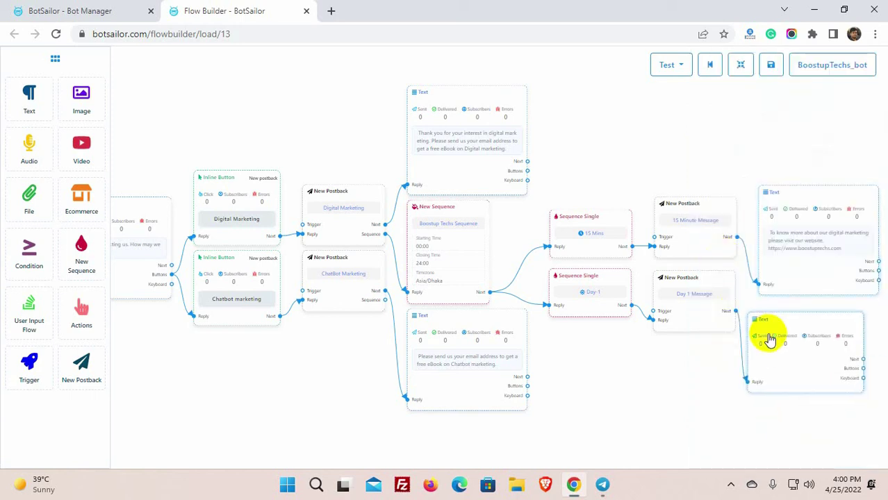
pyautogui.doubleClick(792, 334)
pyautogui.write('For our weekly news la')
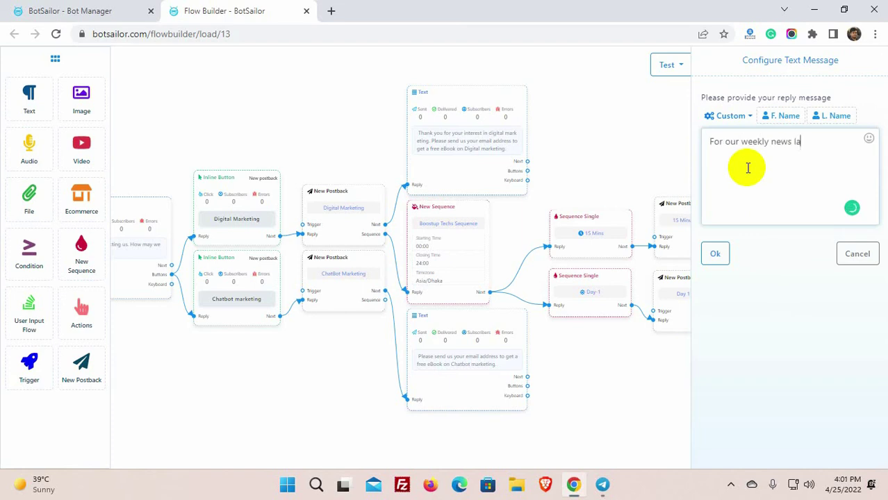
pyautogui.write('ters please subscribe to our')
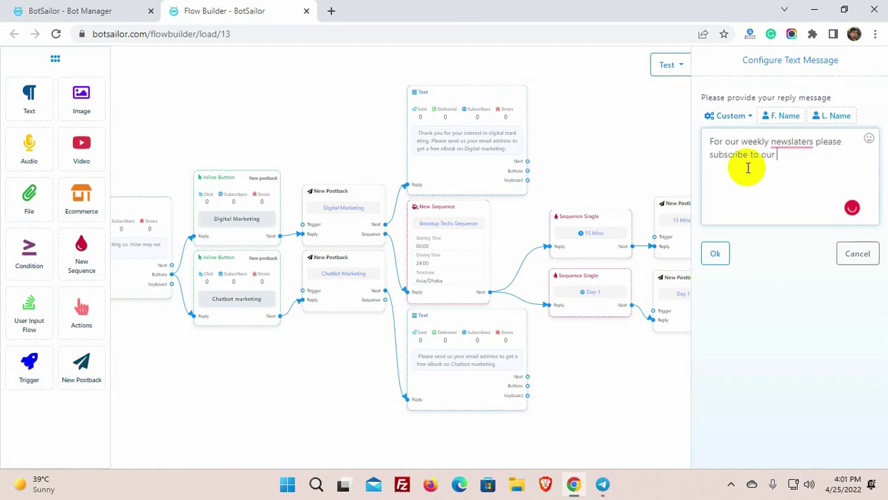
pyautogui.rightClick(792, 141)
pyautogui.click(783, 161)
pyautogui.write('Telegra')
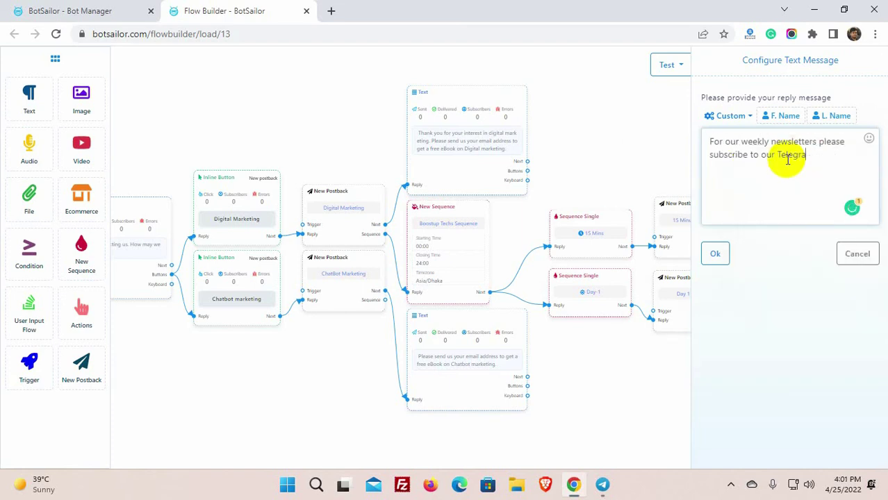
pyautogui.press('BackSpace')
pyautogui.press('BackSpace')
pyautogui.press('BackSpace')
pyautogui.press('BackSpace')
pyautogui.press('BackSpace')
pyautogui.press('BackSpace')
pyautogui.press('BackSpace')
pyautogui.write('youtube channel.')
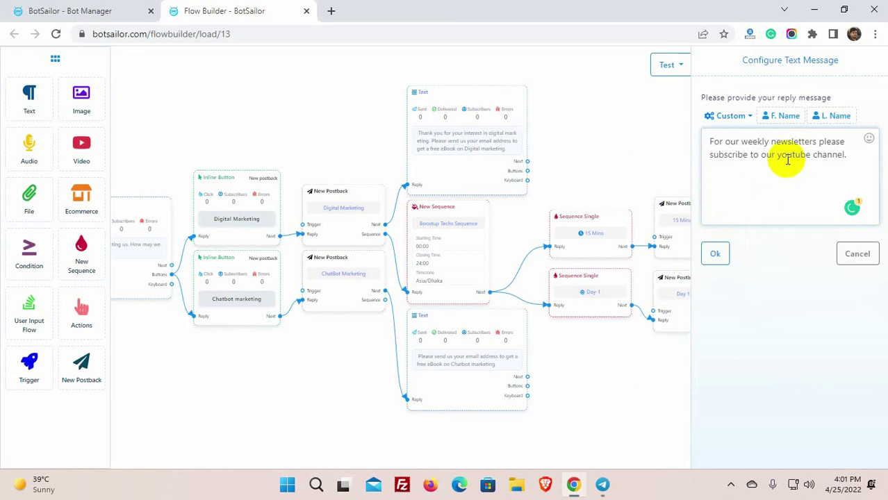
pyautogui.click(714, 253)
# Step: Fit the whole sequence flow in view and save it
pyautogui.click(739, 67)
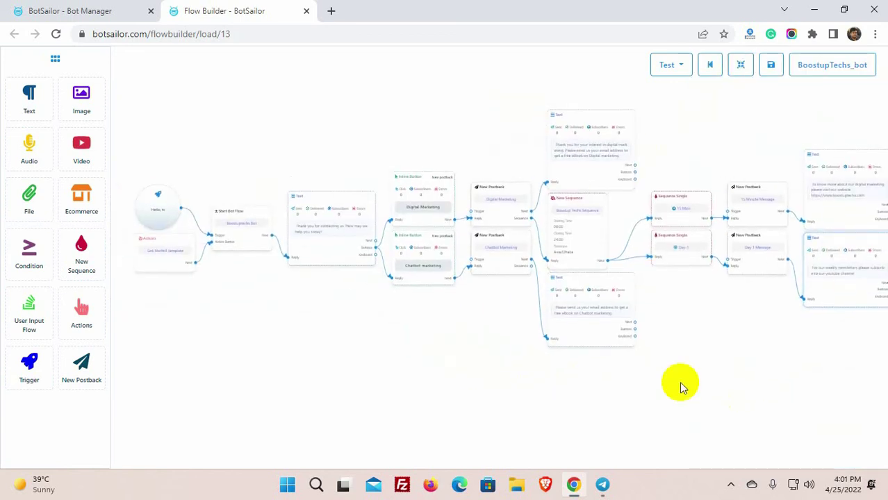
pyautogui.click(771, 66)
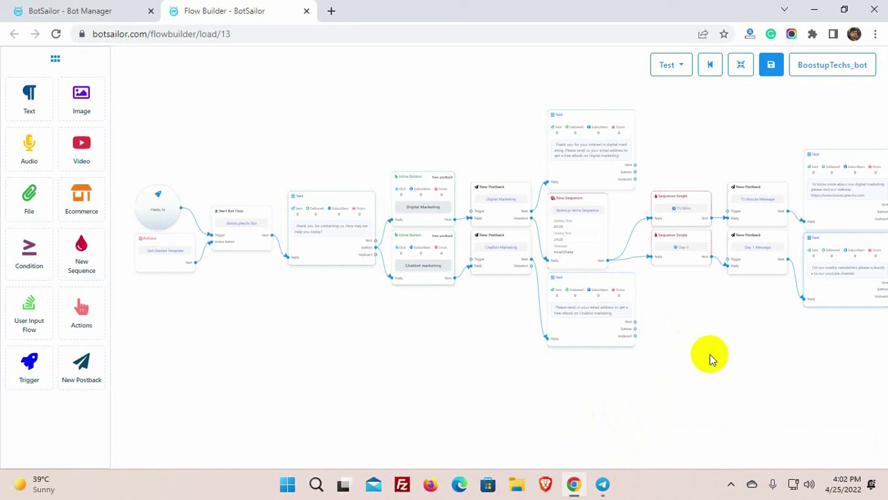
# Step: Start the BoostupTechs bot in Telegram and check the received boostuptechs.com website message
pyautogui.click(603, 484)
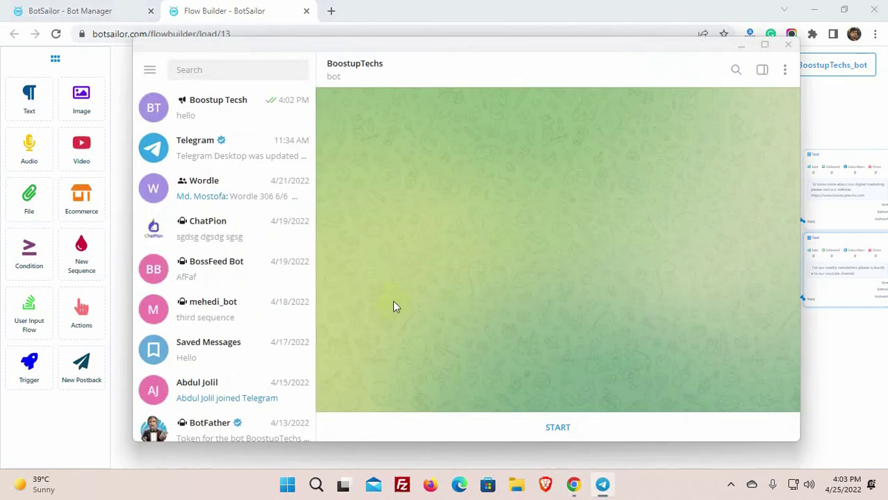
pyautogui.click(558, 428)
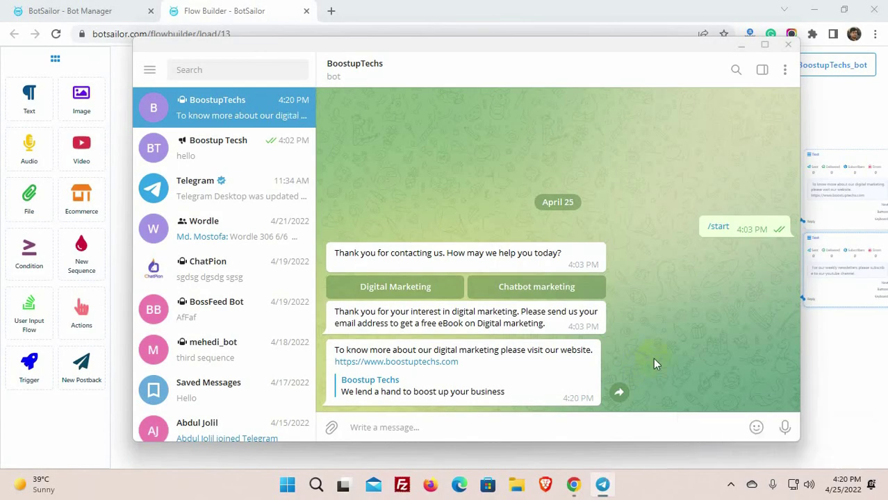
pyautogui.click(334, 352)
pyautogui.moveTo(334, 351); pyautogui.dragTo(537, 391)
pyautogui.click(567, 402)
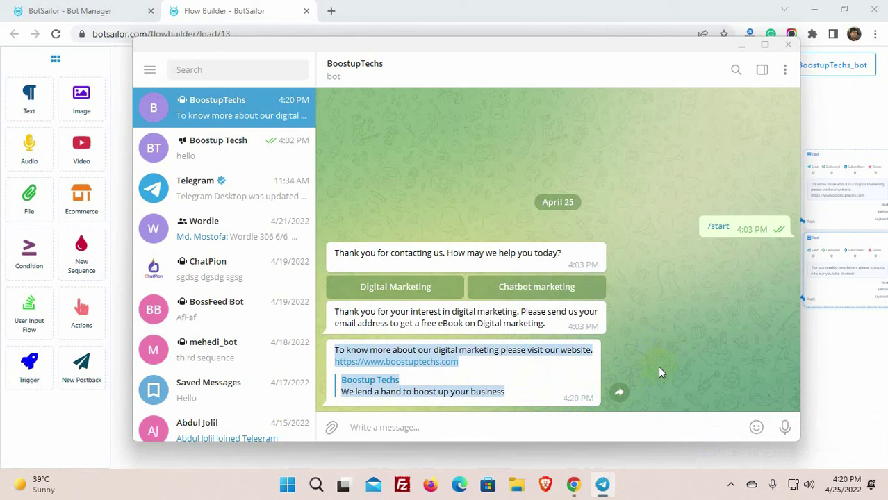
pyautogui.click(570, 374)
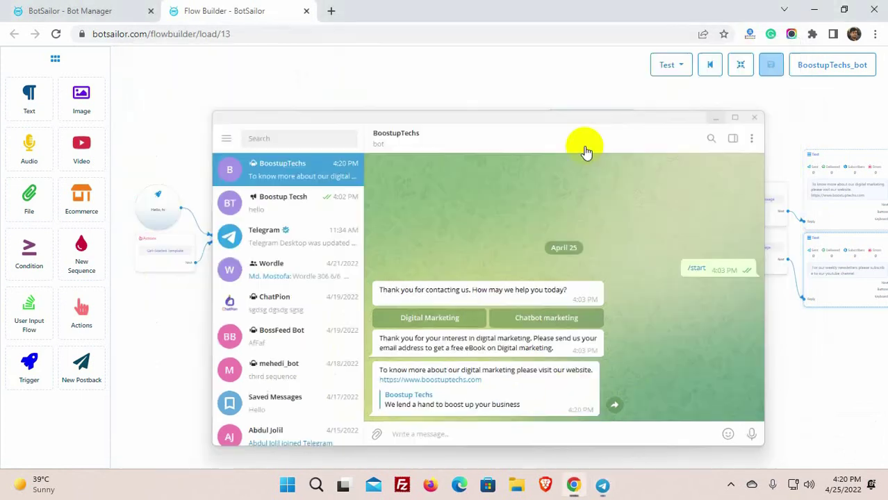
# Step: Open the bot's Sequence settings list from Bot Manager
pyautogui.click(710, 65)
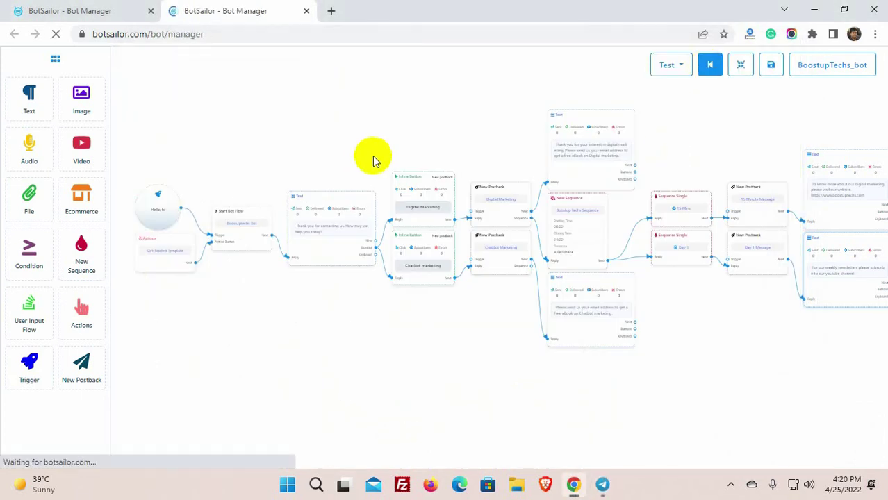
pyautogui.scroll(-2, 278, 327)
pyautogui.click(244, 224)
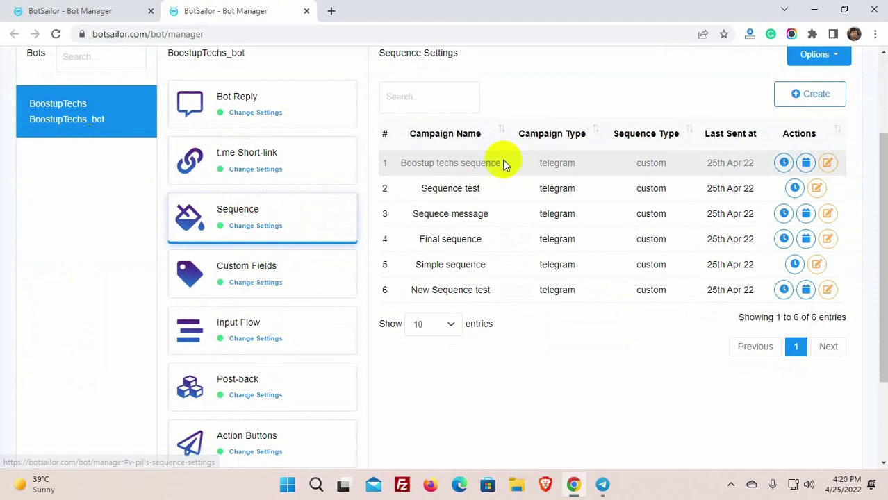
# Step: View the Boostup techs sequence hourly report showing 1 targeted, sent and delivered, then close it
pyautogui.moveTo(503, 164); pyautogui.dragTo(783, 163)
pyautogui.click(783, 162)
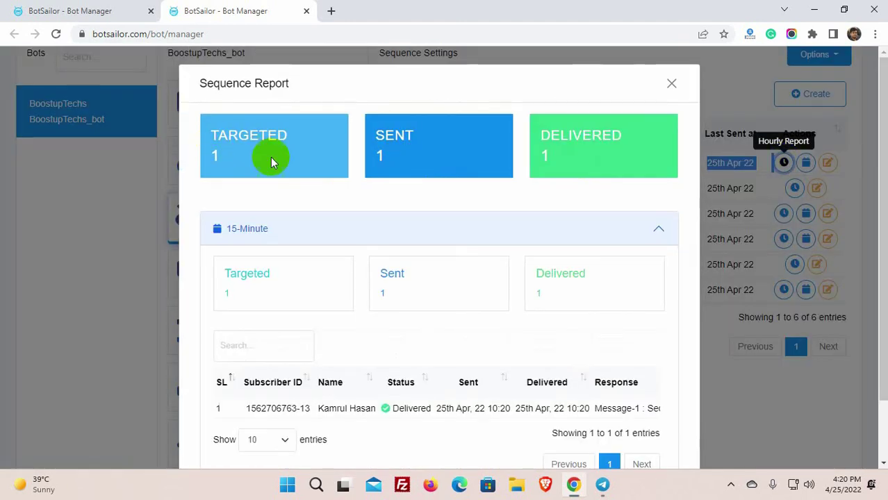
pyautogui.scroll(-2, 271, 157)
pyautogui.moveTo(251, 341); pyautogui.dragTo(571, 288)
pyautogui.scroll(2, 571, 288)
pyautogui.click(672, 83)
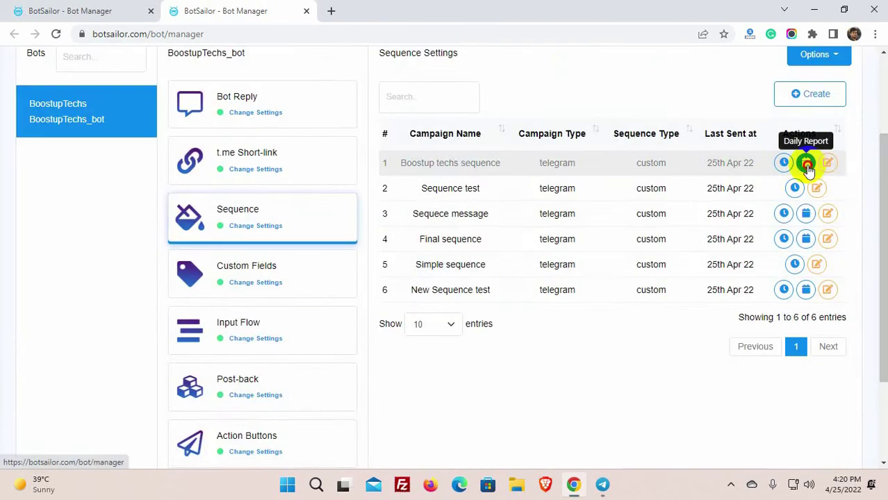